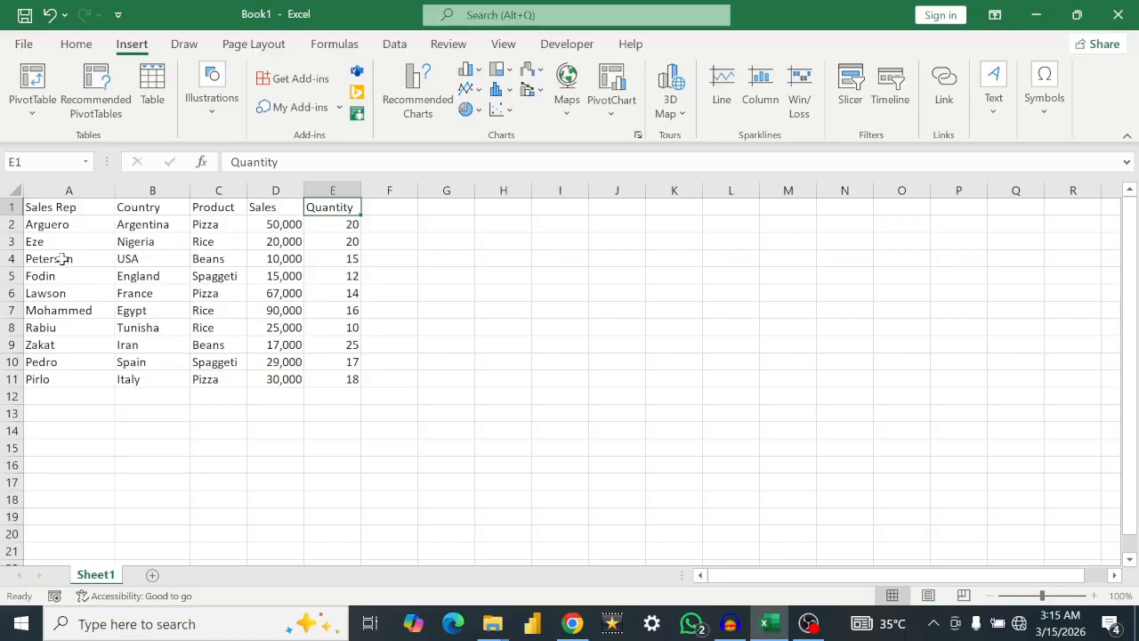
Step: Convert the sales data in A1:E11 into a table with headers
left_click(64, 259)
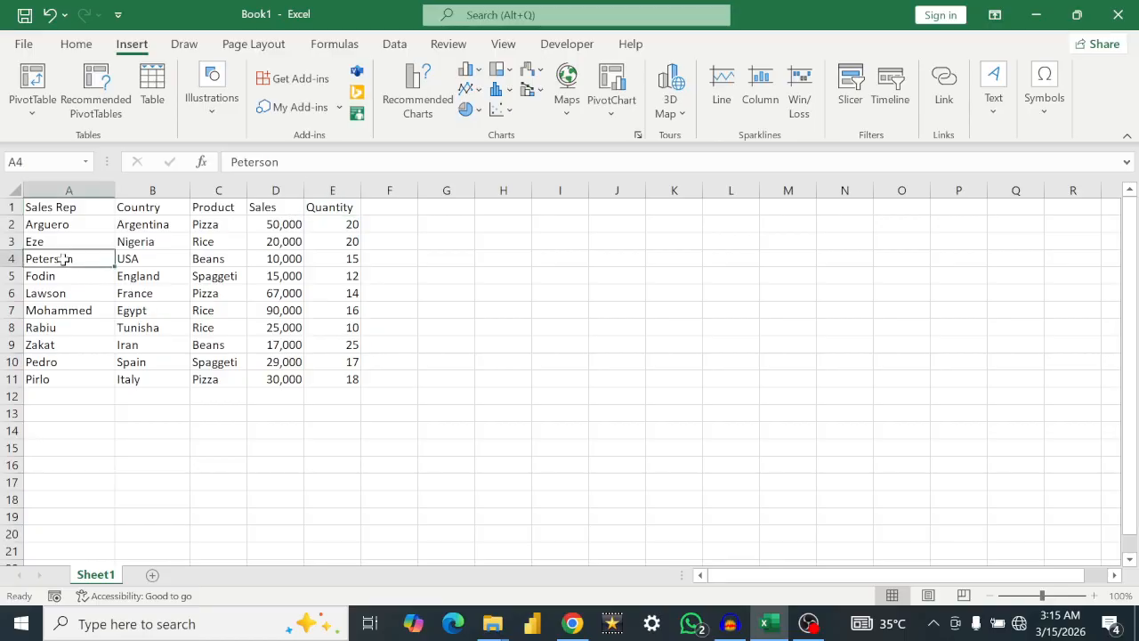
key("ctrl+t")
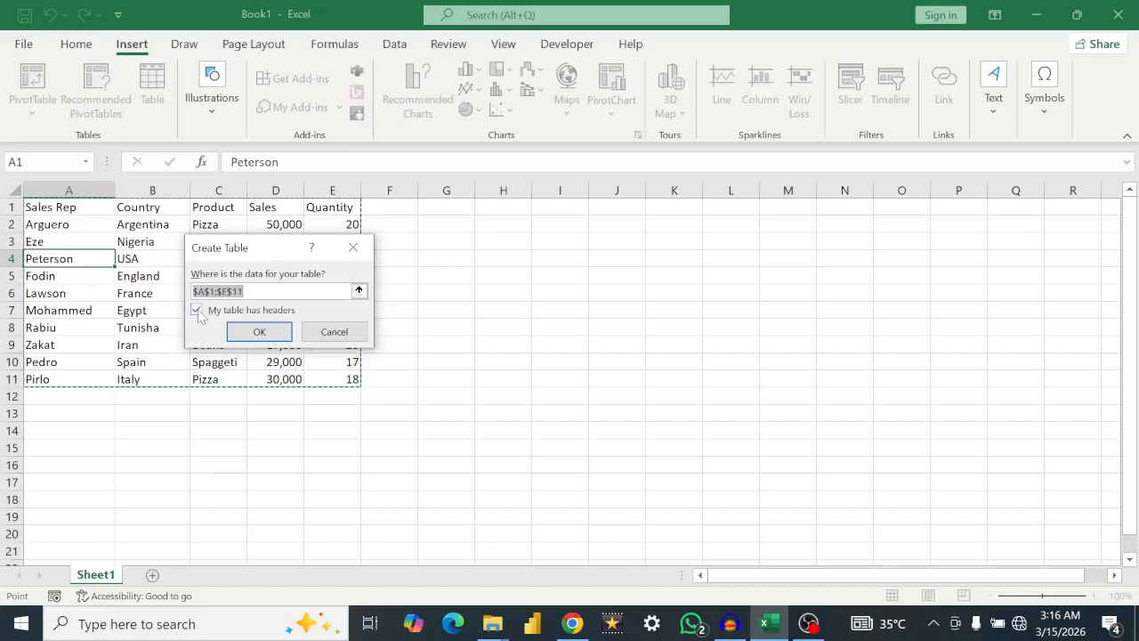
left_click(259, 337)
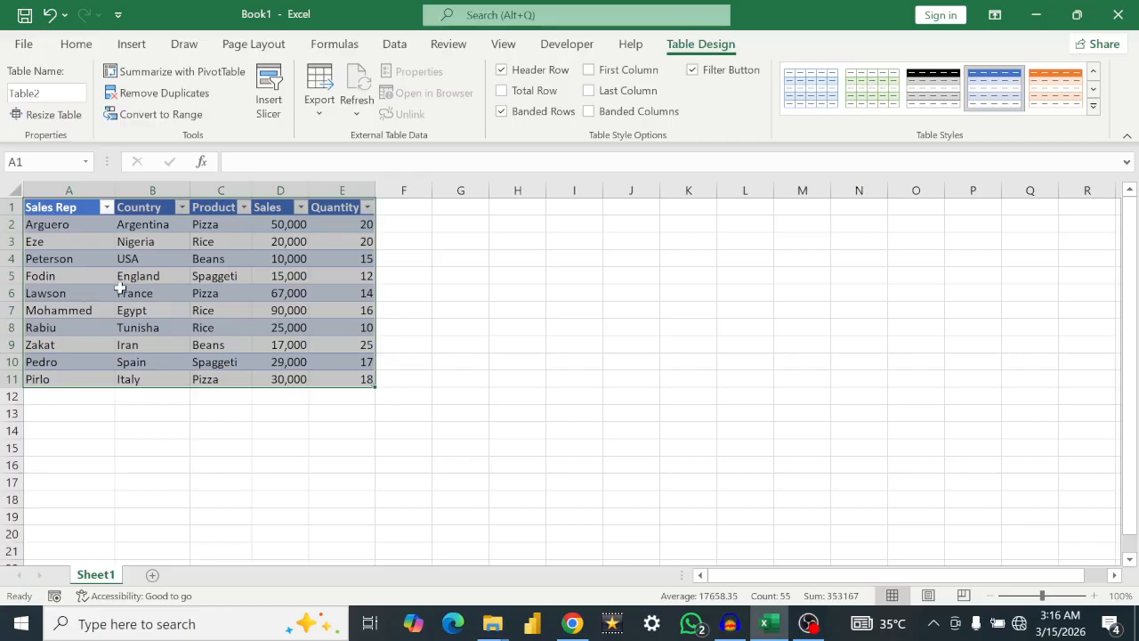
left_click(106, 258)
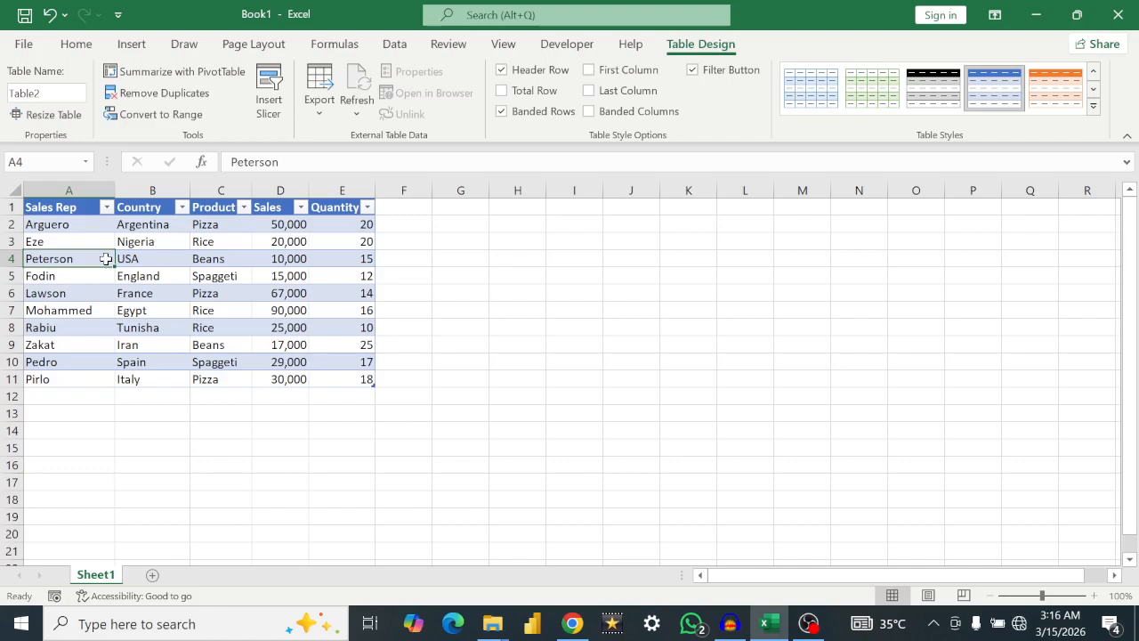
Step: Sort the table by Sales Rep from Z to A, and re-sort it from A to Z
left_click(106, 207)
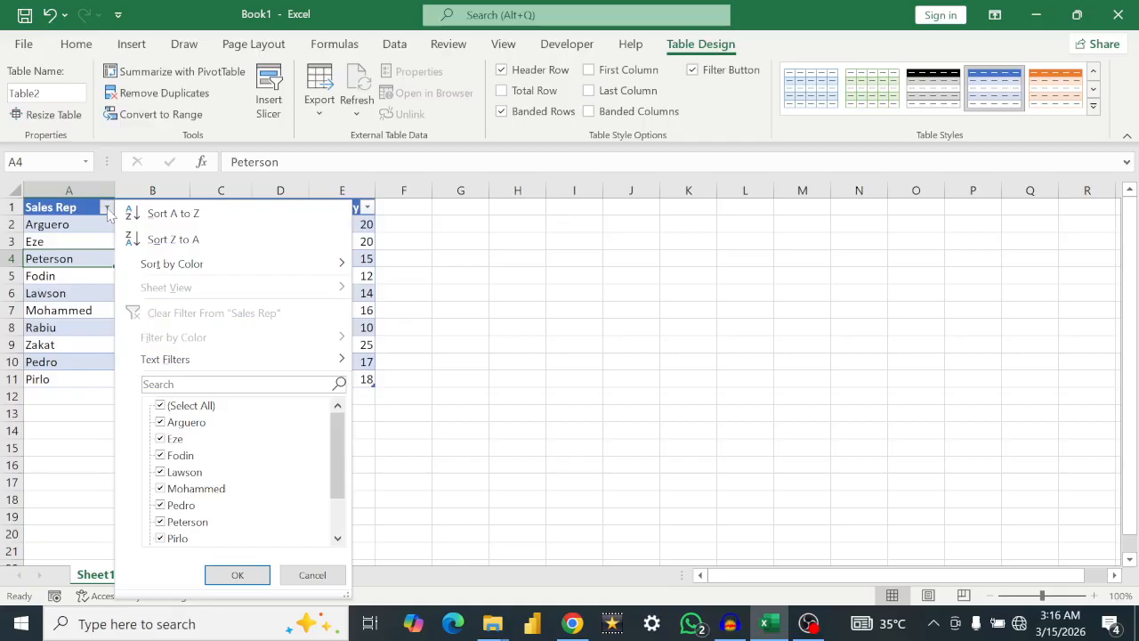
left_click(153, 243)
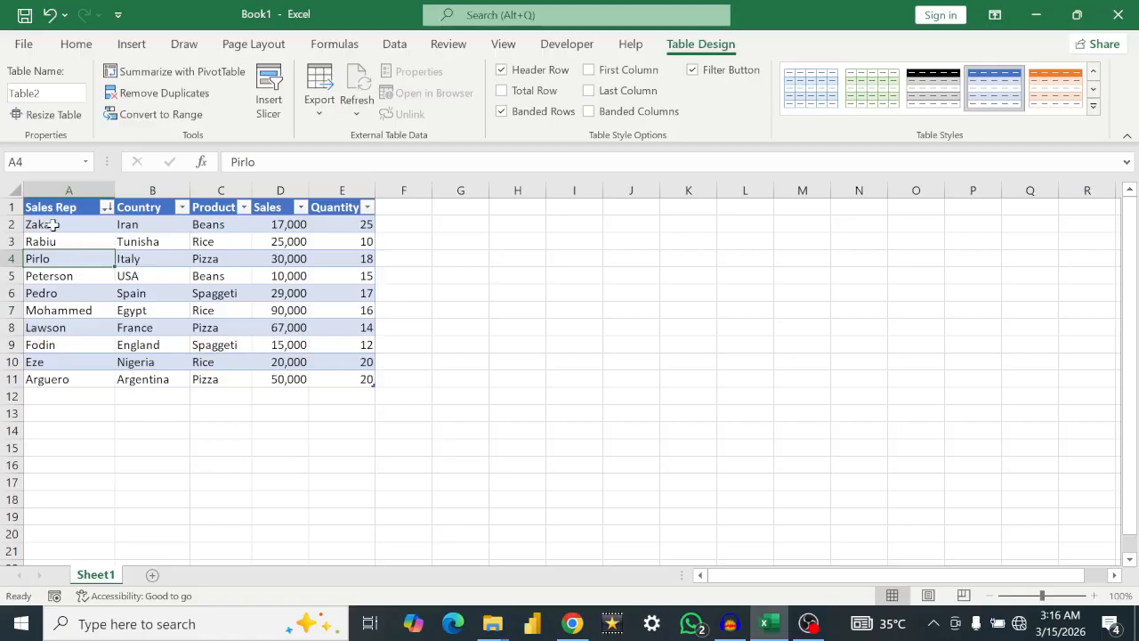
left_click(107, 207)
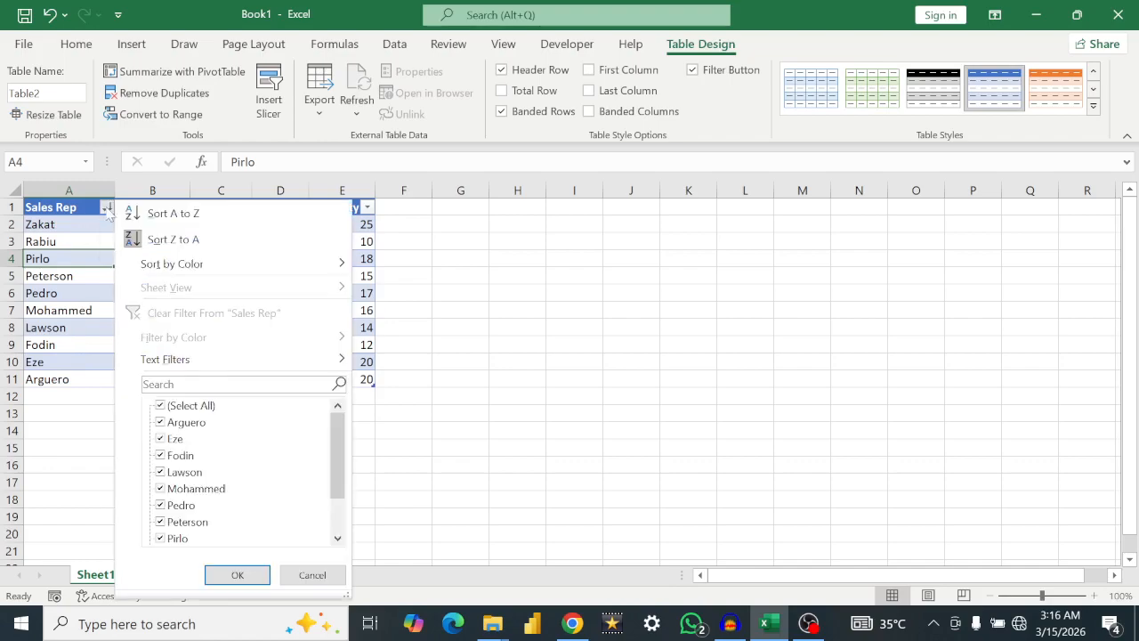
left_click(158, 213)
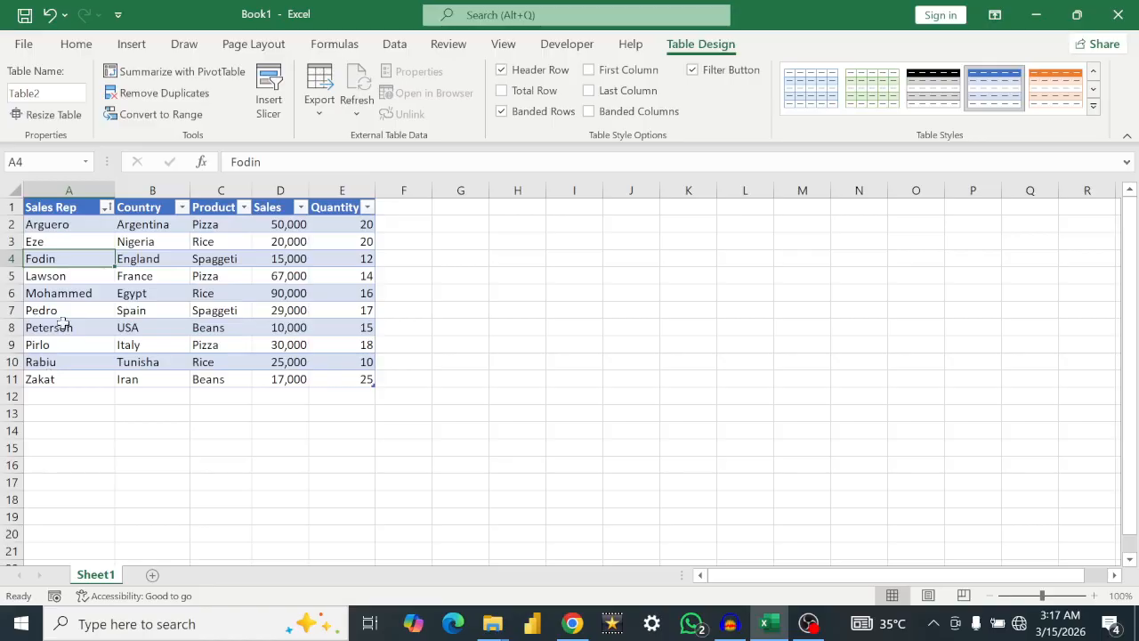
Step: Sort the table by Country from Z to A, and re-sort it from A to Z
left_click(182, 209)
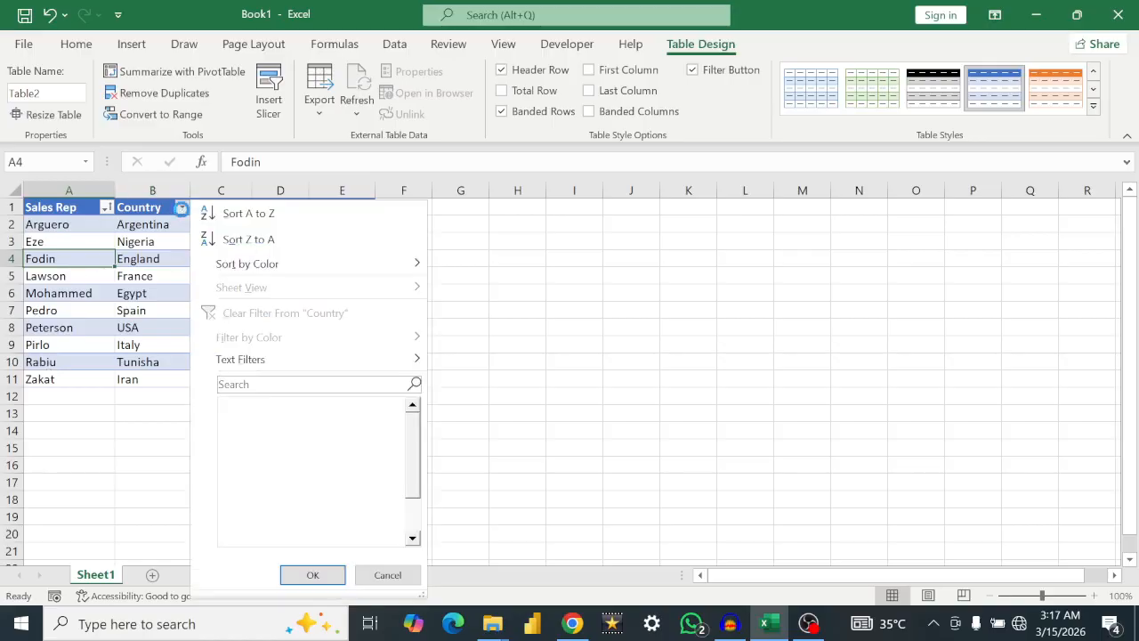
left_click(240, 240)
left_click(182, 208)
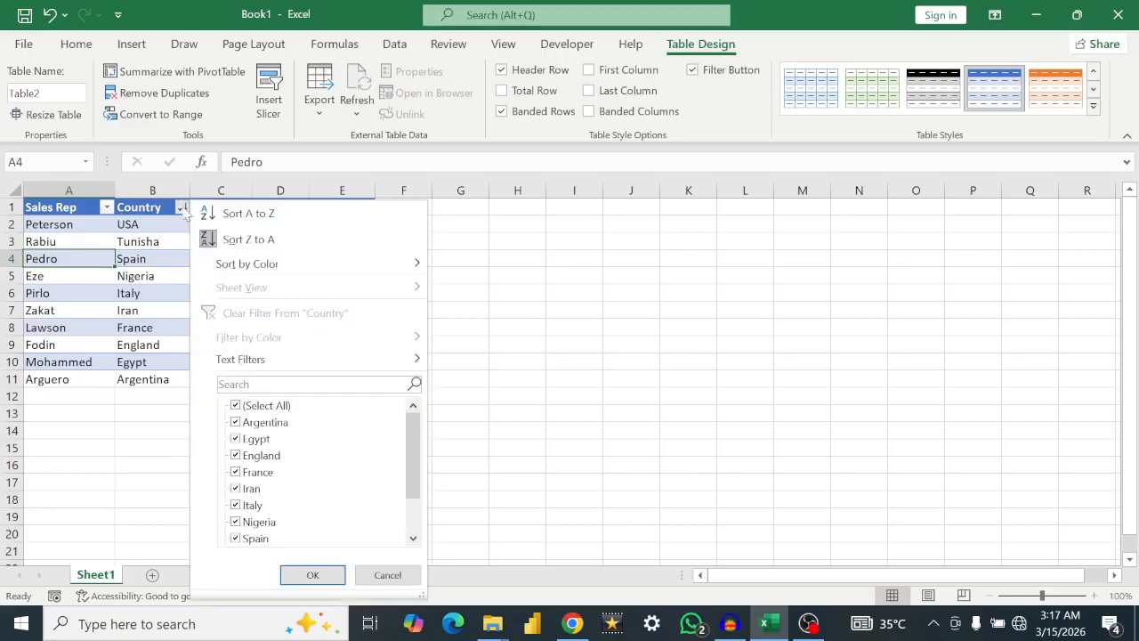
left_click(213, 213)
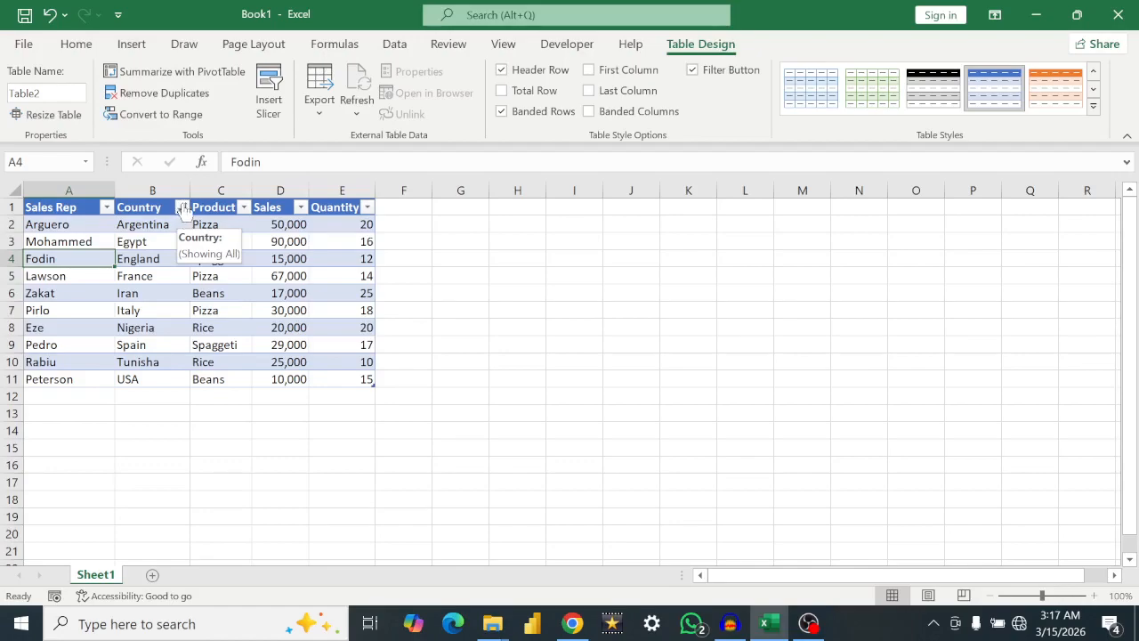
Step: Reverse the Country sort to Z to A and restore the A to Z order
left_click(182, 210)
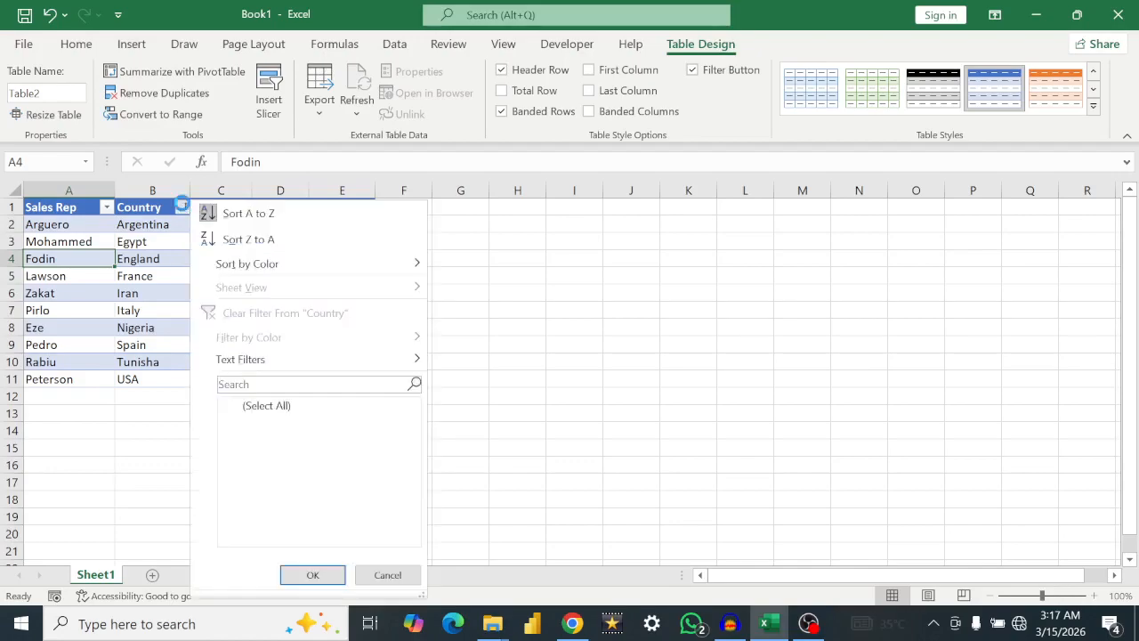
left_click(245, 240)
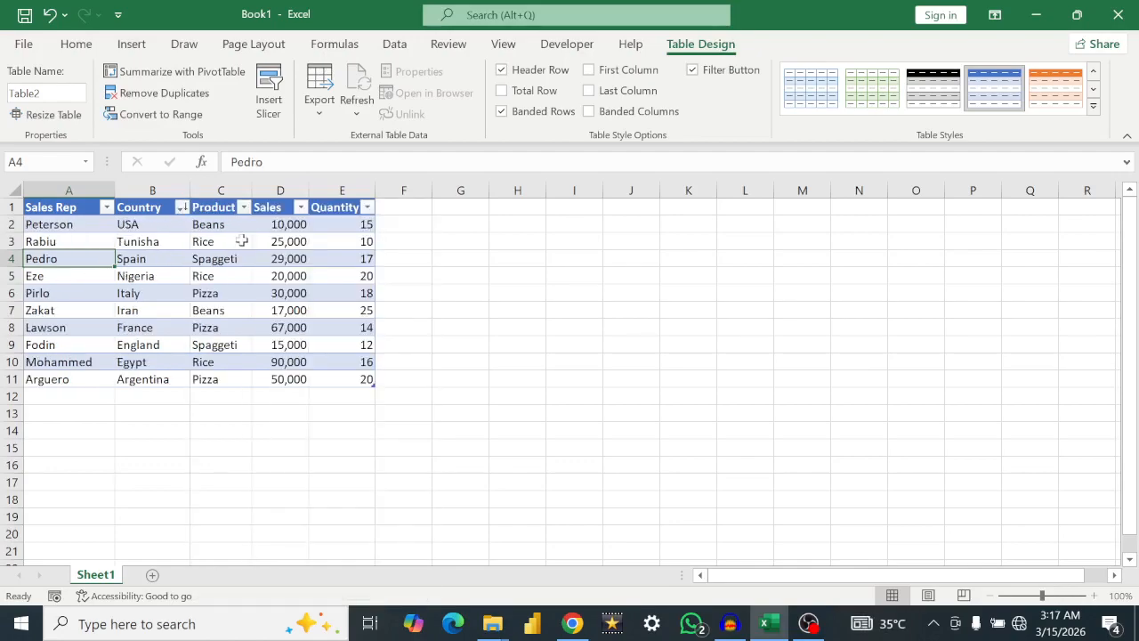
left_click(181, 208)
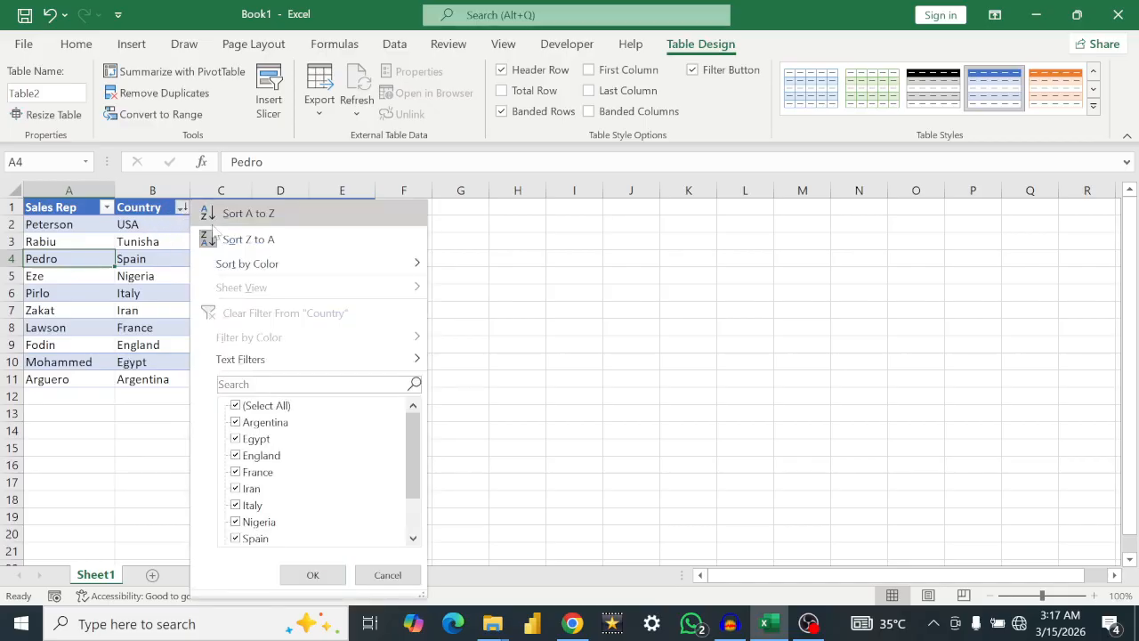
left_click(241, 213)
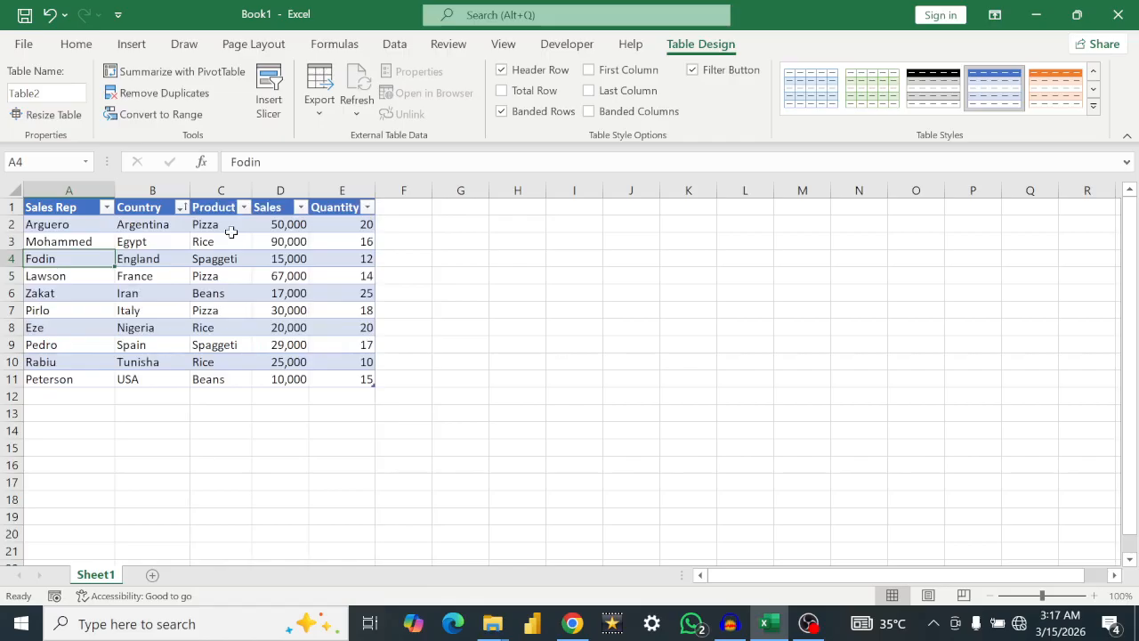
Step: Filter the Sales Rep column to show only the sales rep for England
left_click(106, 208)
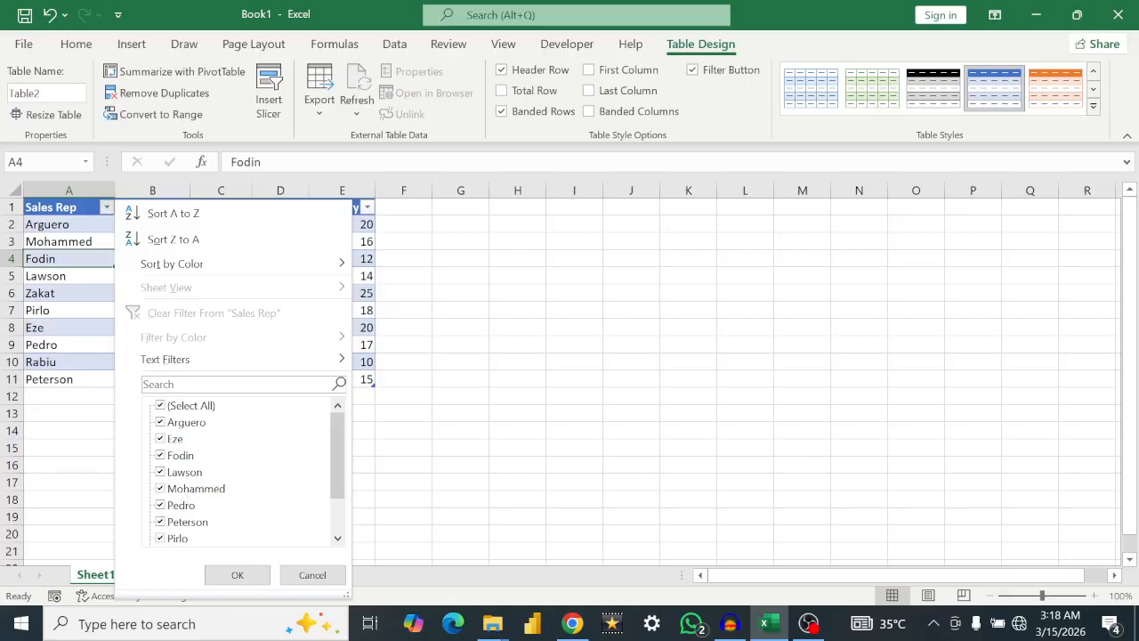
left_click(161, 406)
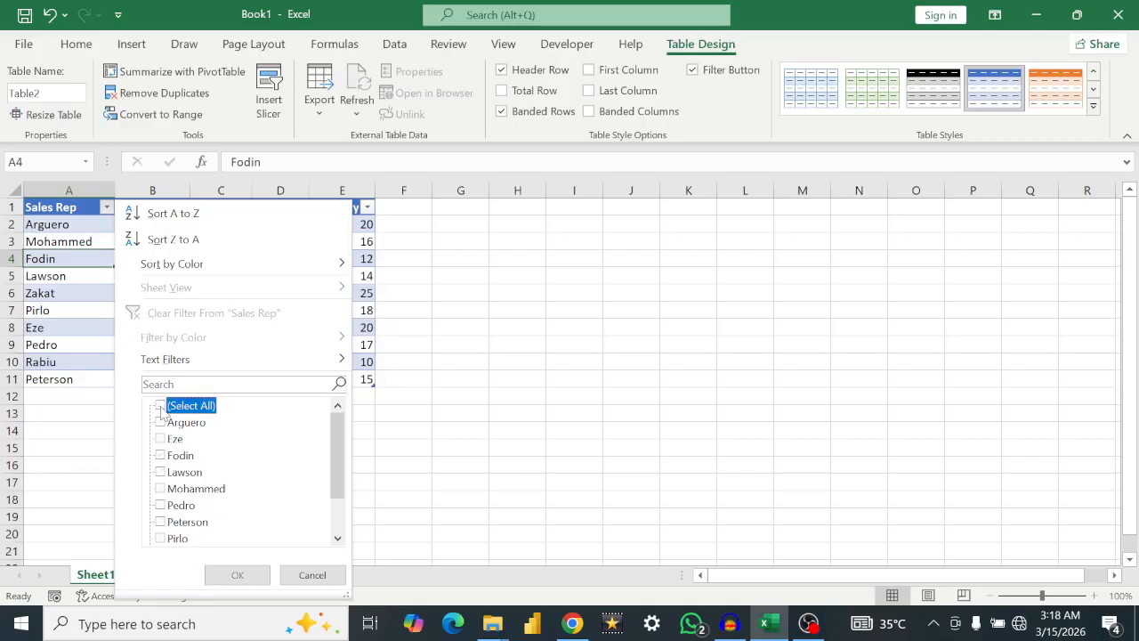
left_click(160, 455)
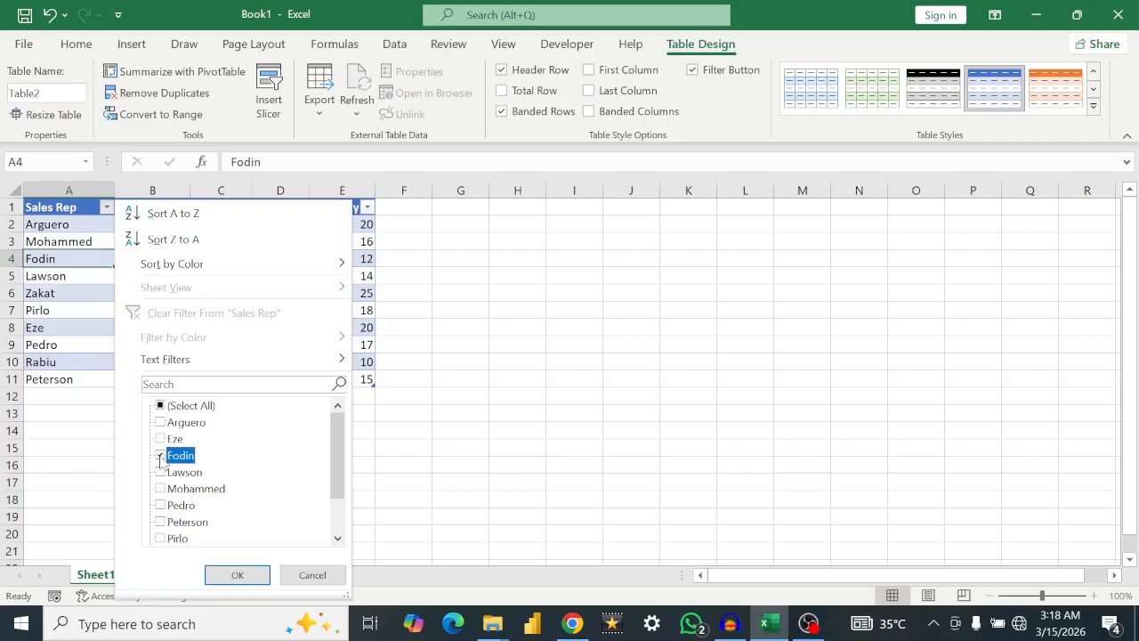
left_click(228, 576)
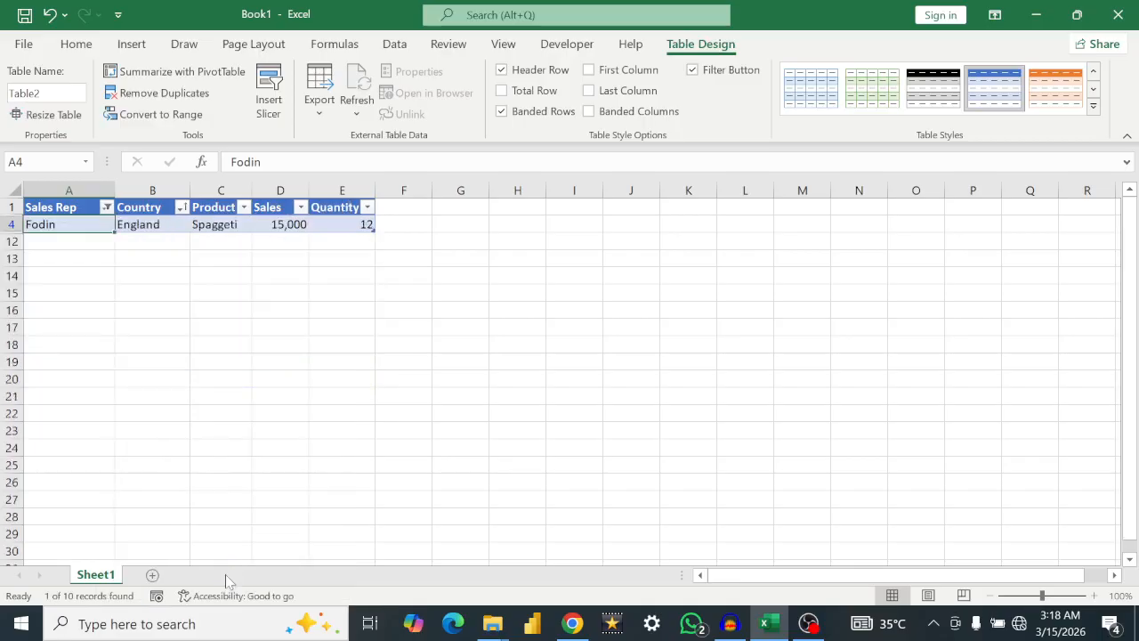
Step: Extend the Sales Rep filter to include the reps for France and Egypt as well
left_click(107, 208)
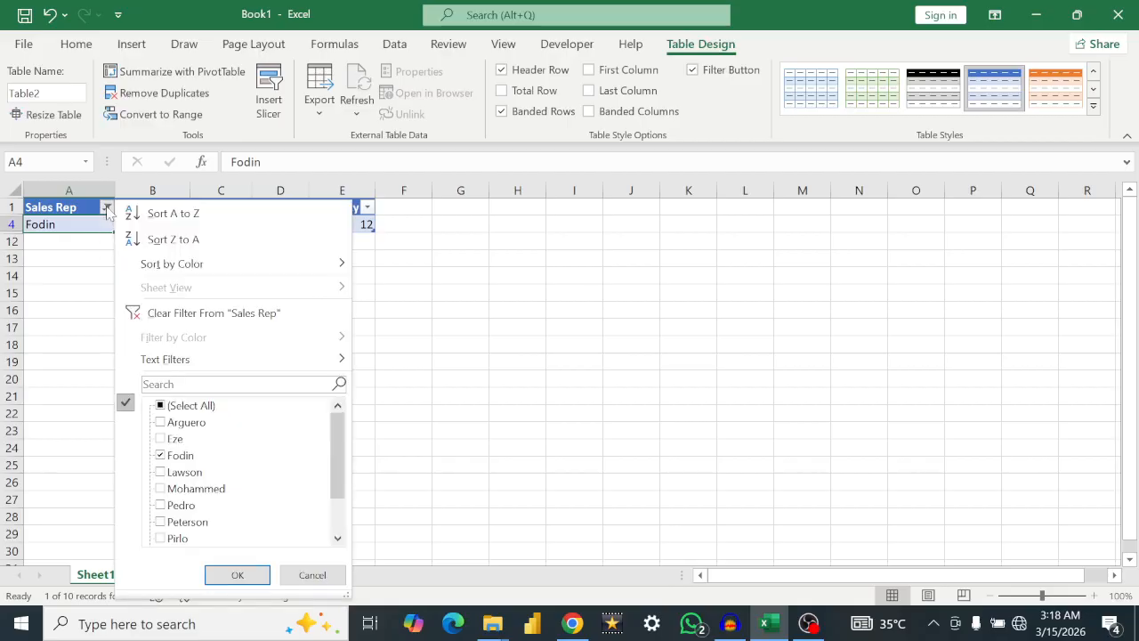
left_click(160, 472)
left_click(162, 488)
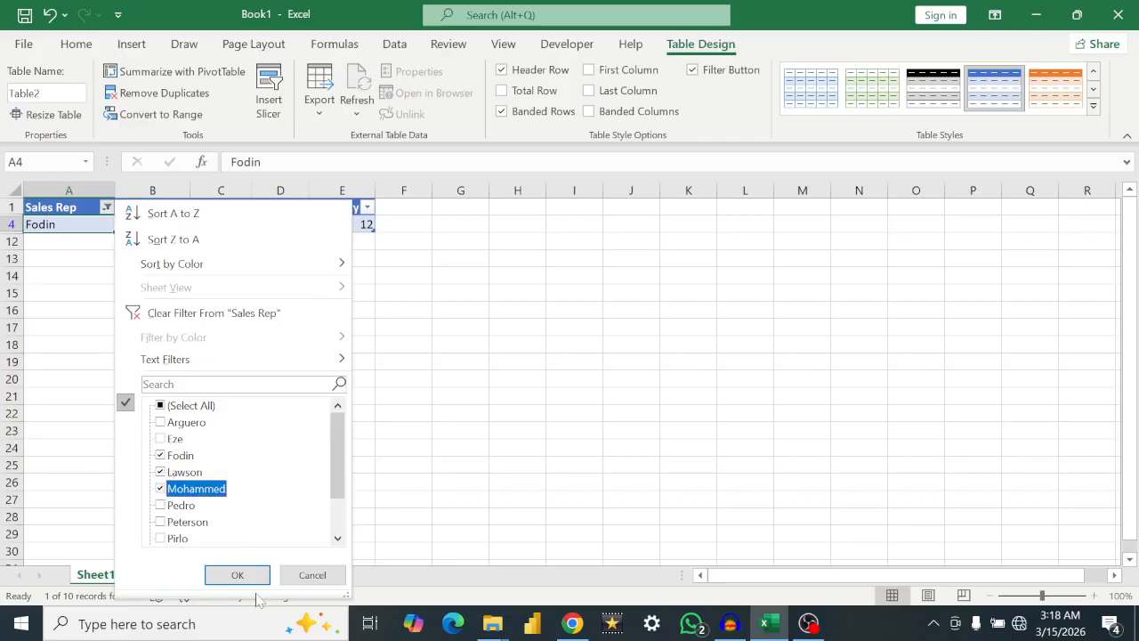
left_click(239, 575)
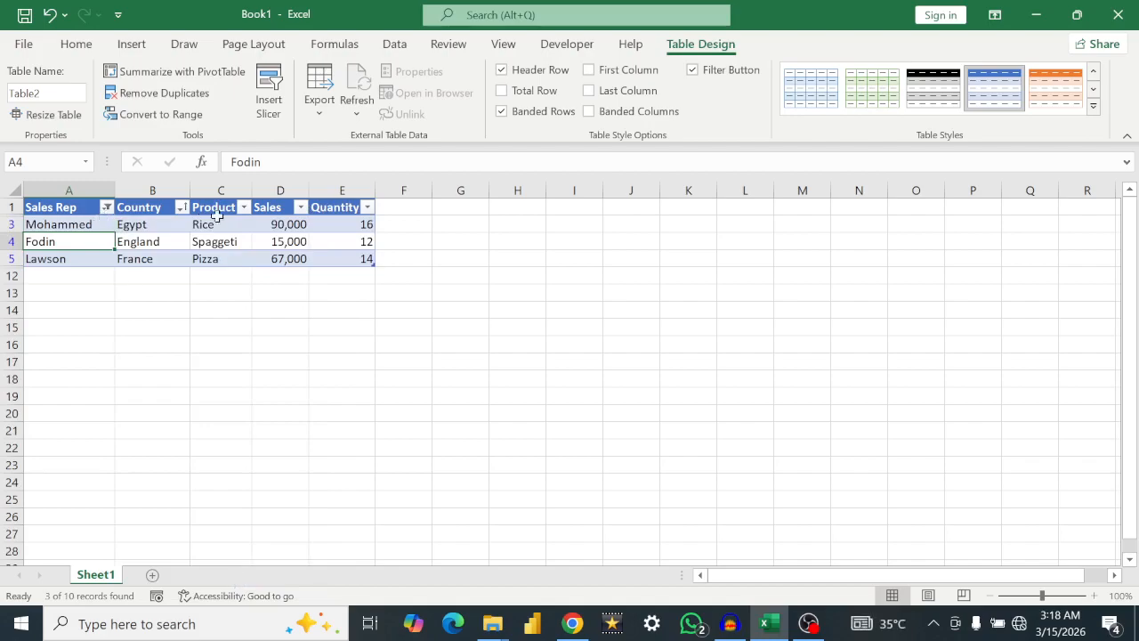
Step: Reselect all names in the Sales Rep filter to show every row of the table
left_click(107, 207)
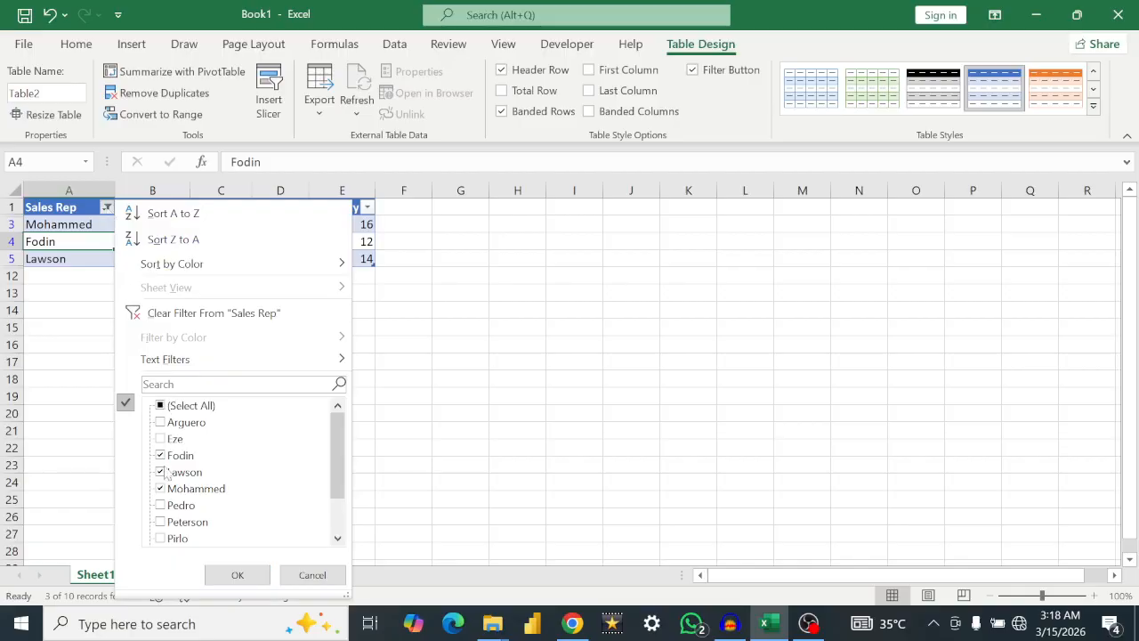
left_click(160, 406)
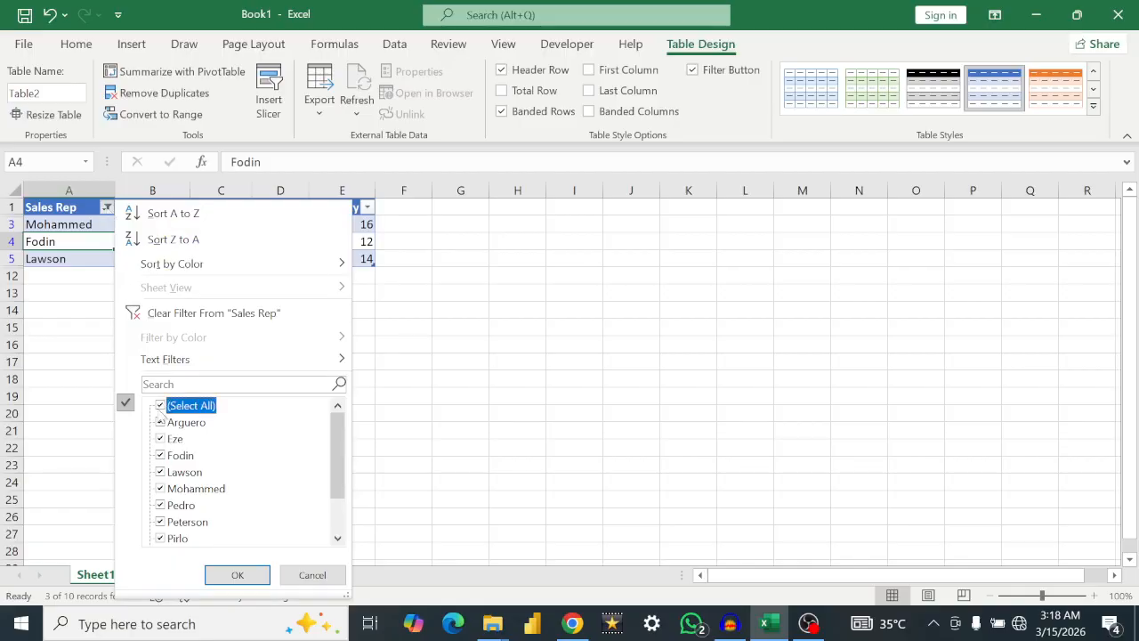
left_click(239, 577)
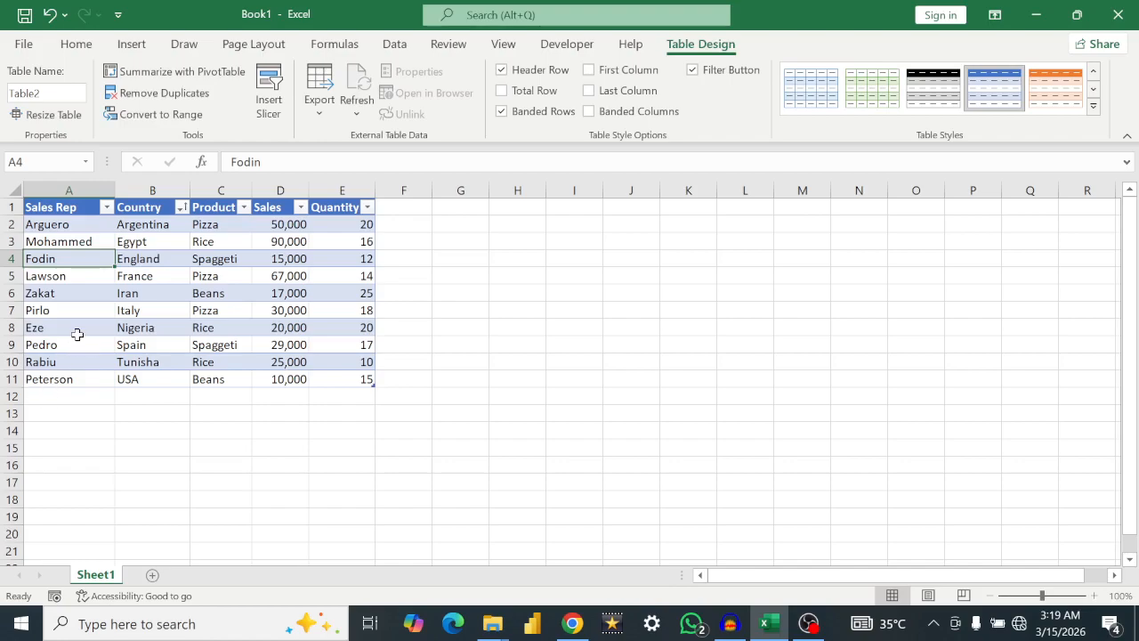
Step: Add a row below the table data by entering the label "Total Sales" in cell A12
left_click(42, 396)
type("TO")
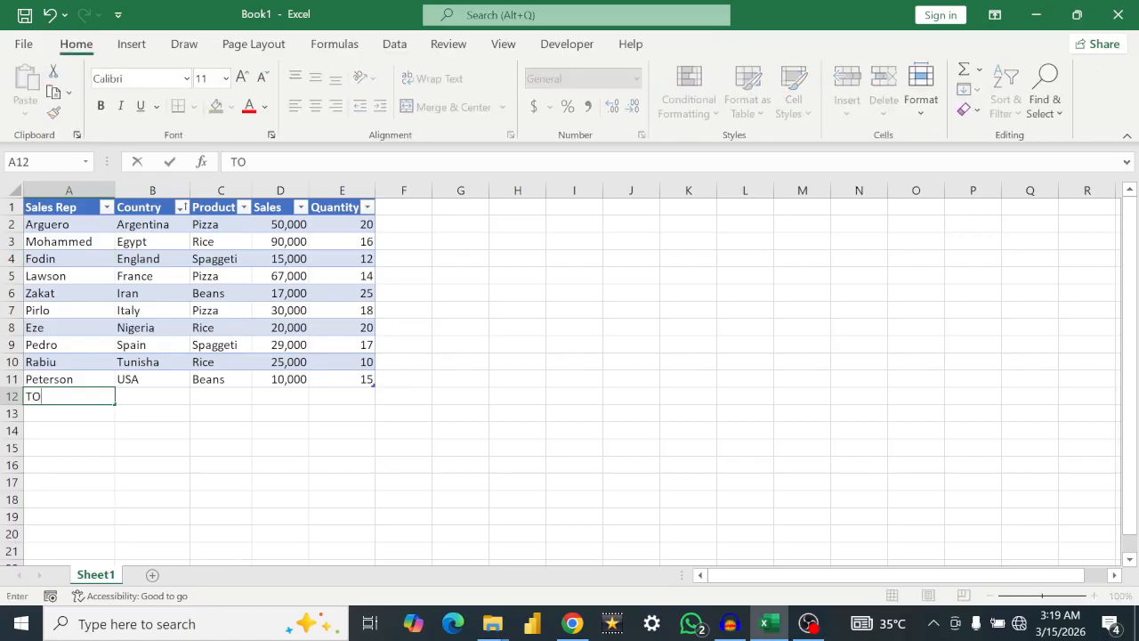
key("BackSpace")
type("otal Sales")
key("Return")
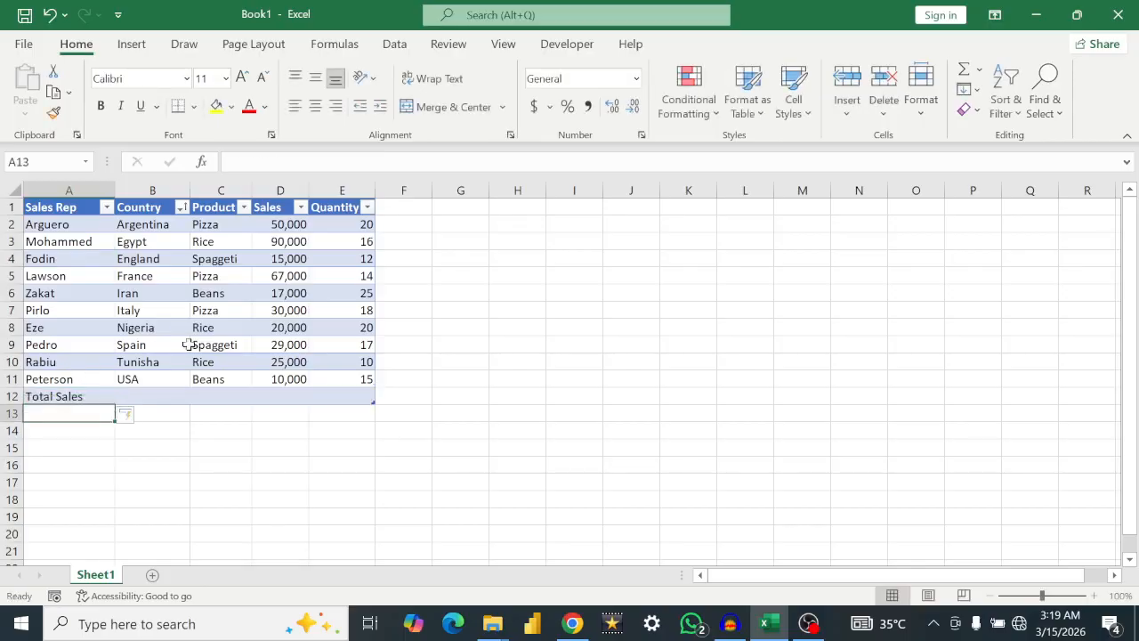
Step: Total the Sales column in cell D12 with the formula =SUM(D2:D11) and check the resulting cell
left_click(276, 396)
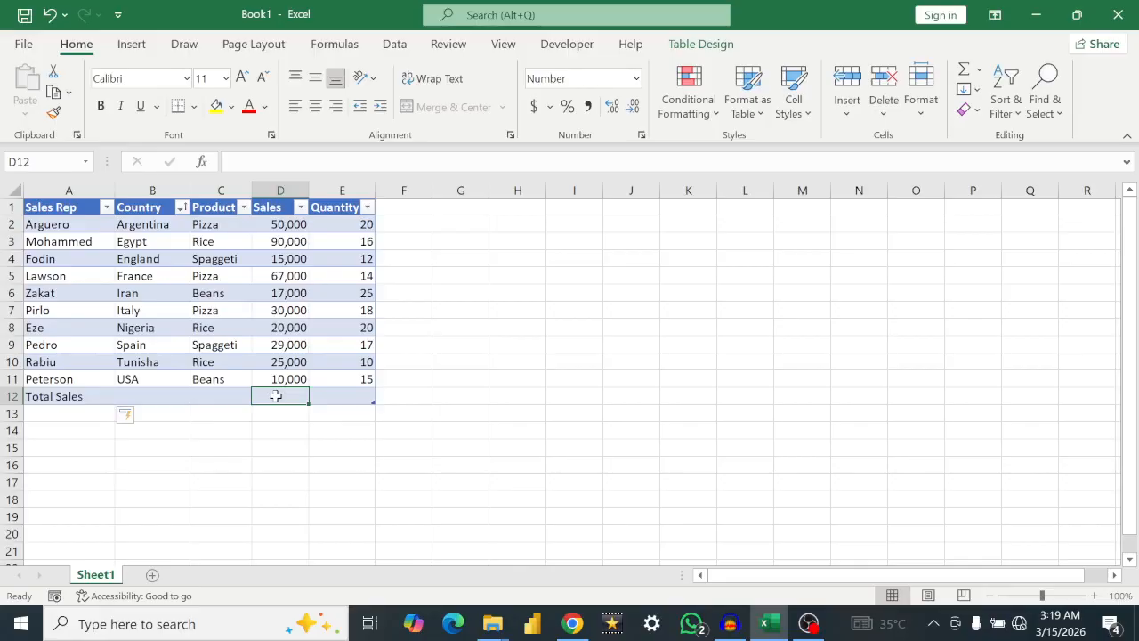
type("=")
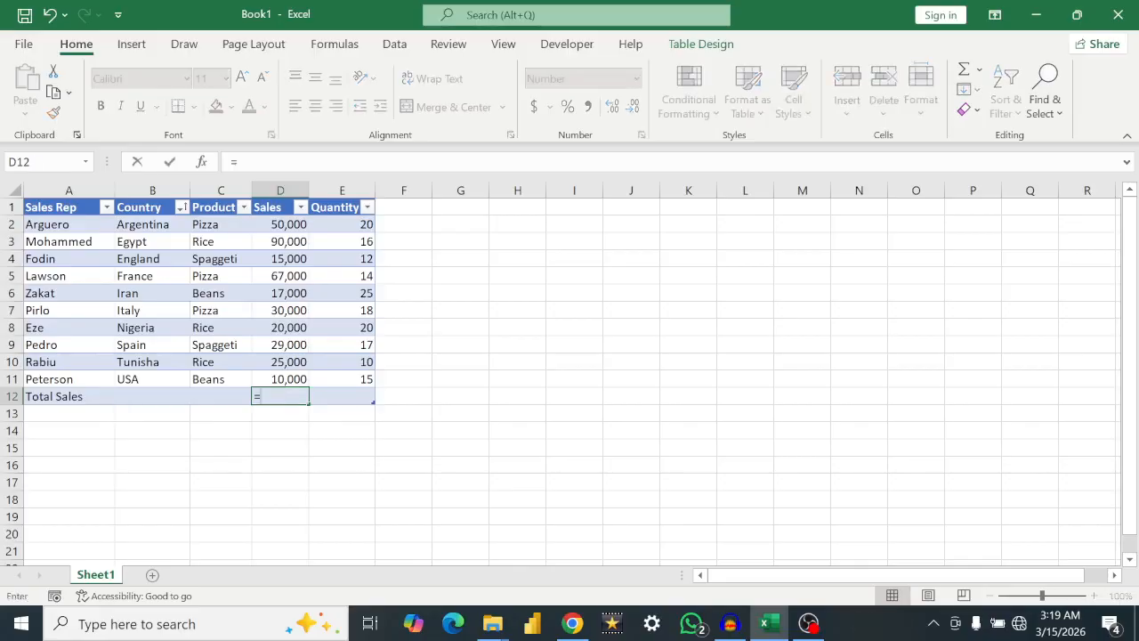
type("sum")
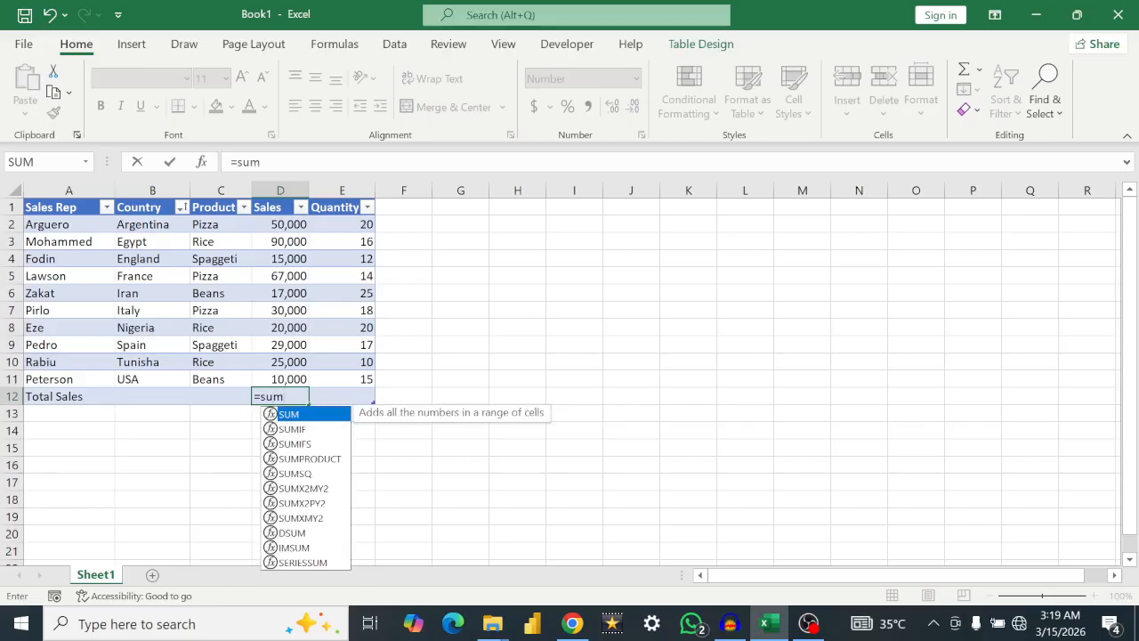
type("(")
left_click_drag(276, 223, 282, 381)
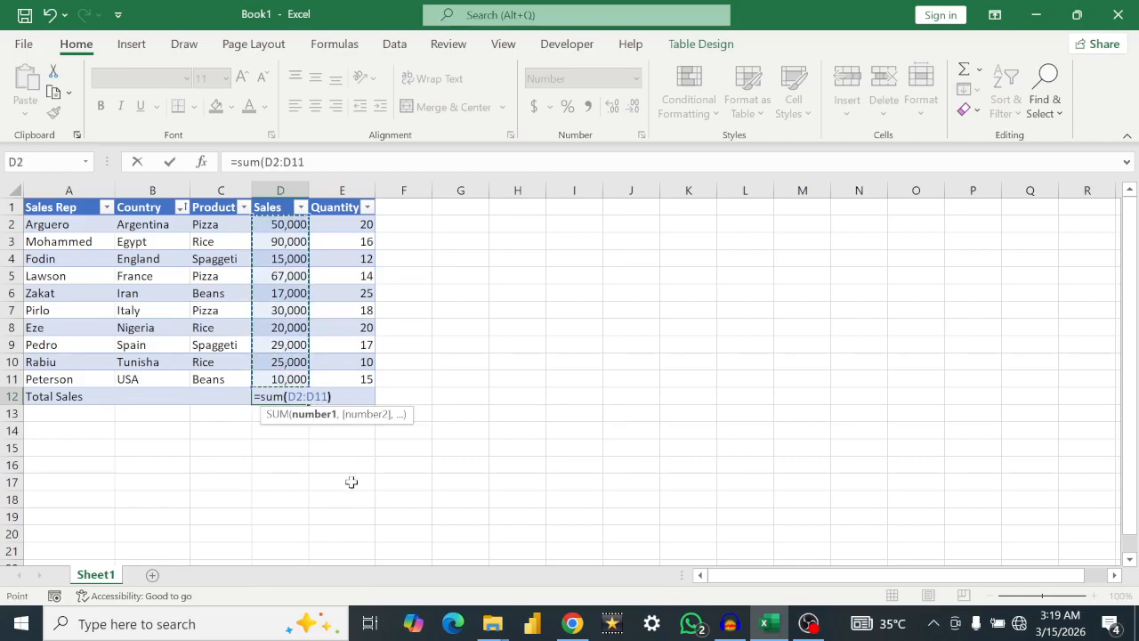
type(")")
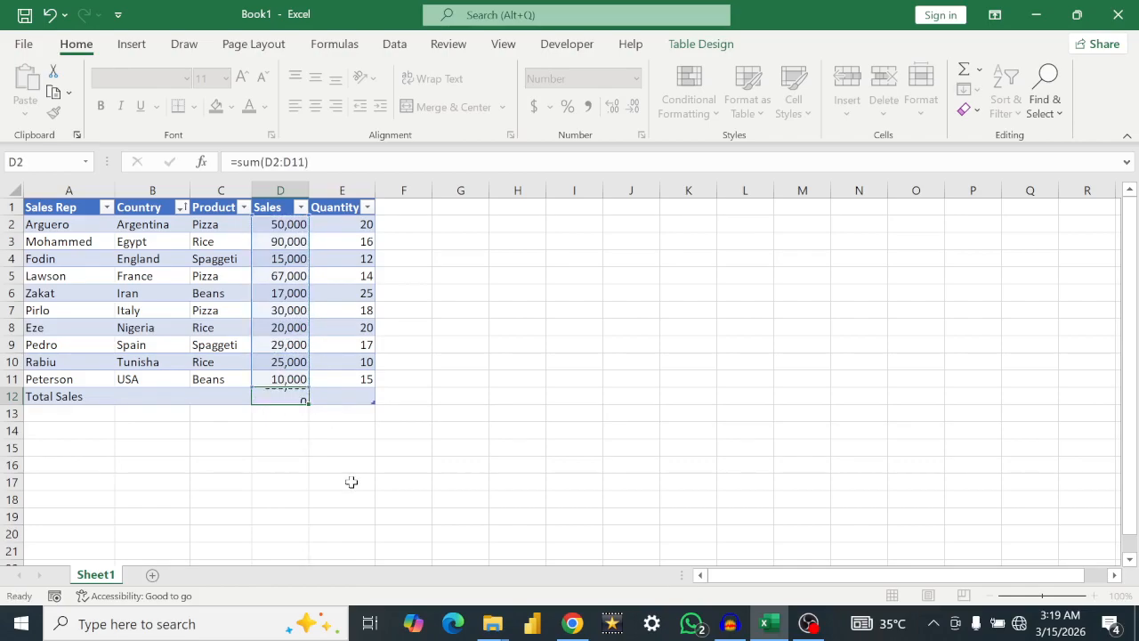
key("Return")
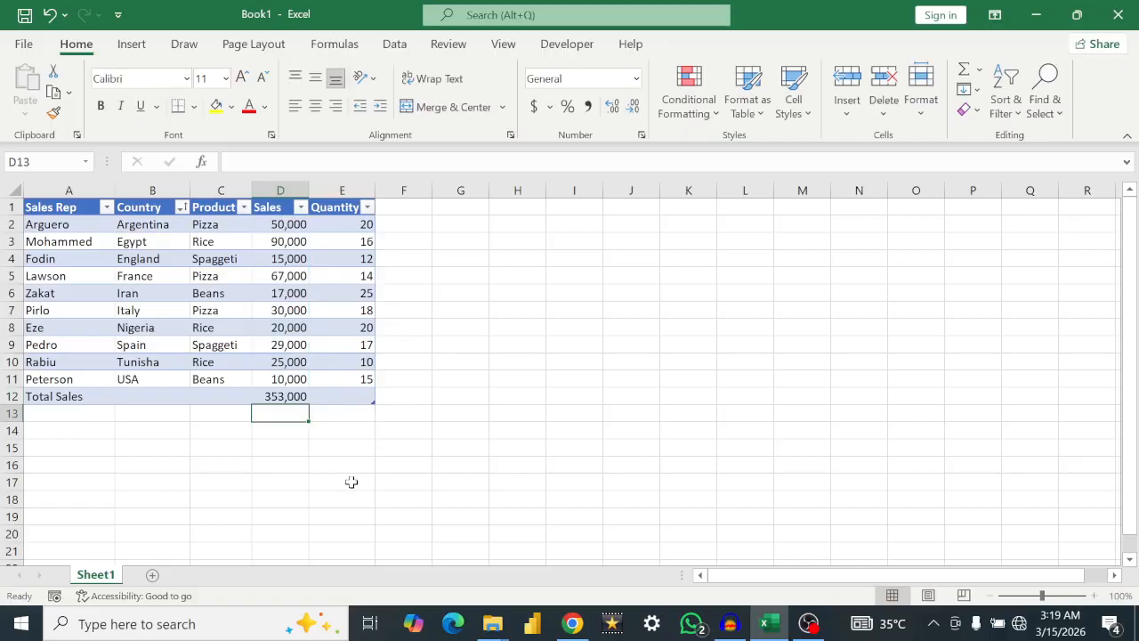
left_click(274, 398)
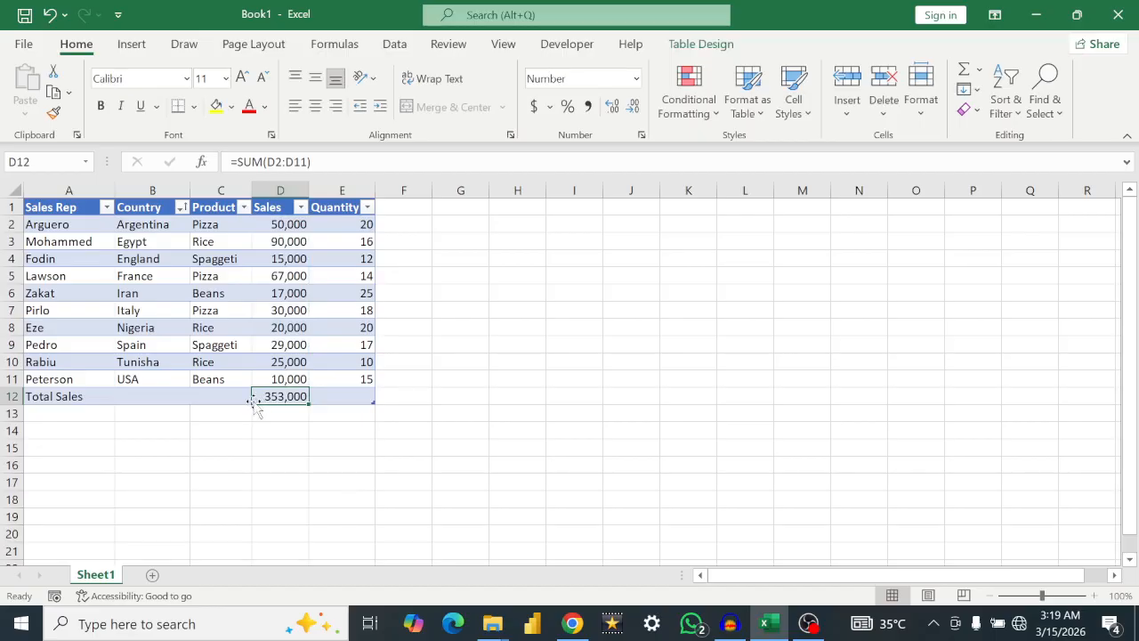
Step: Total the Quantity column in cell E12 with the formula =SUM(E2:E11) and check the resulting cell
left_click(335, 400)
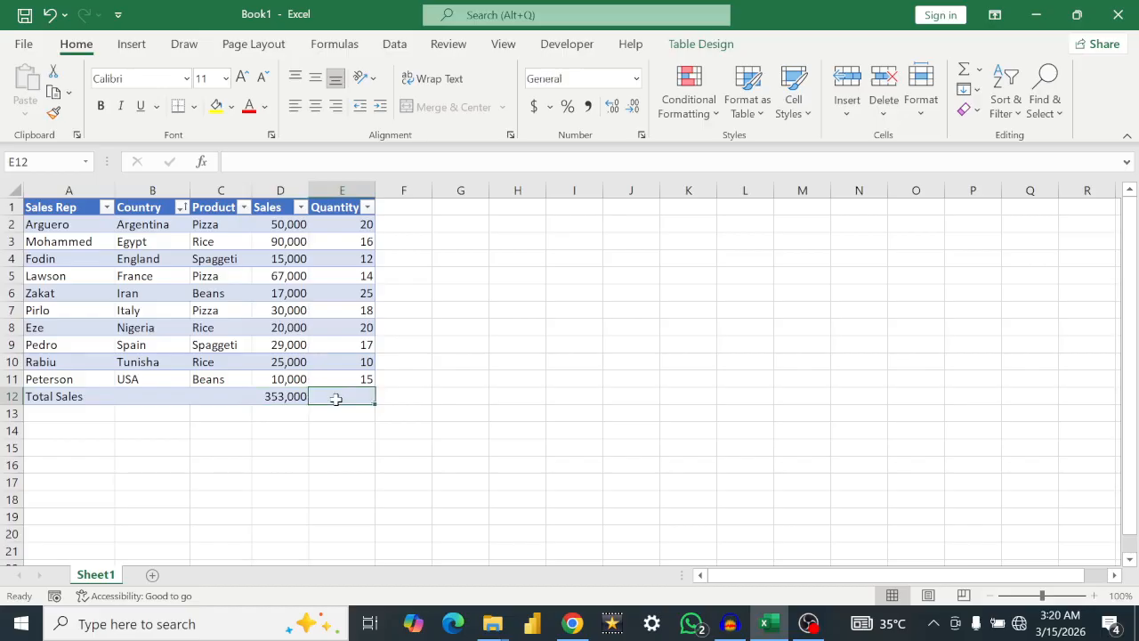
type("=")
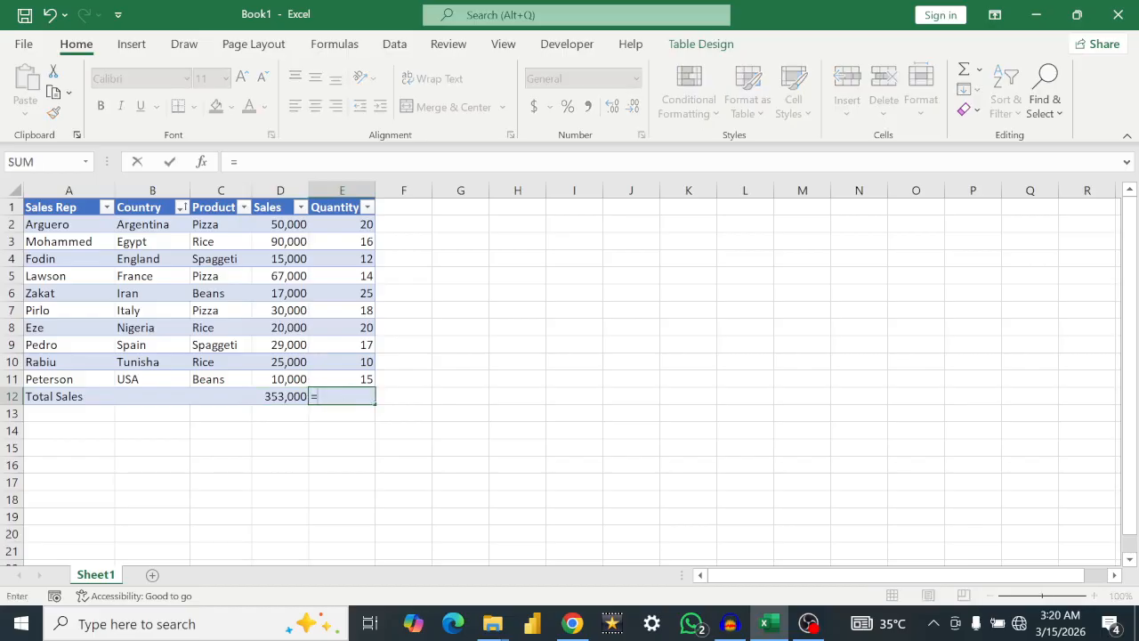
type("sum(")
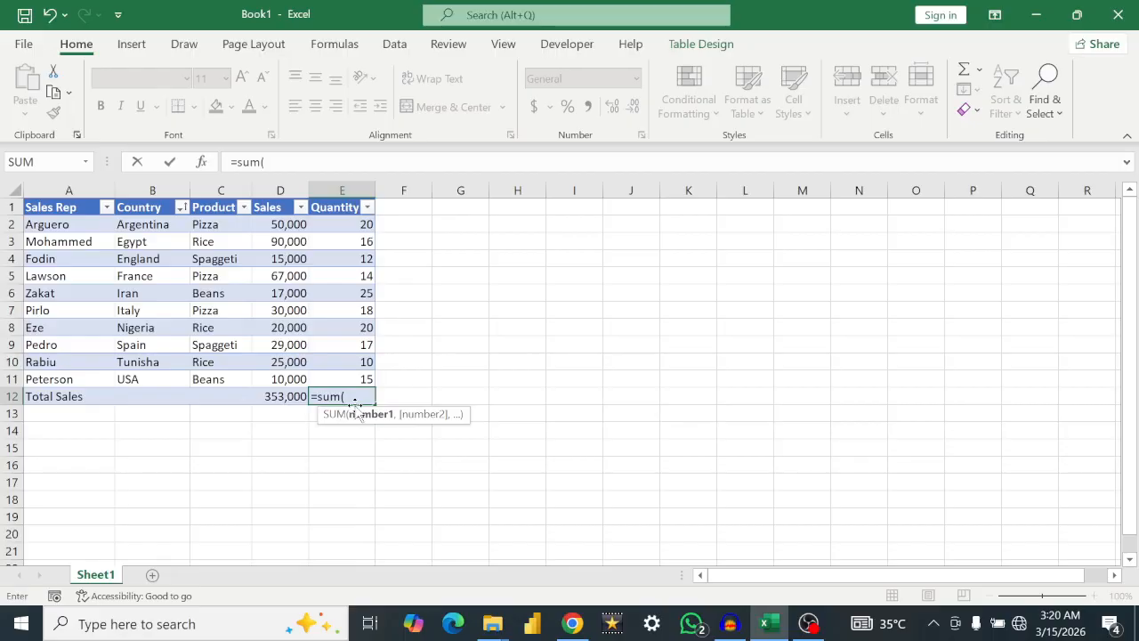
type("e")
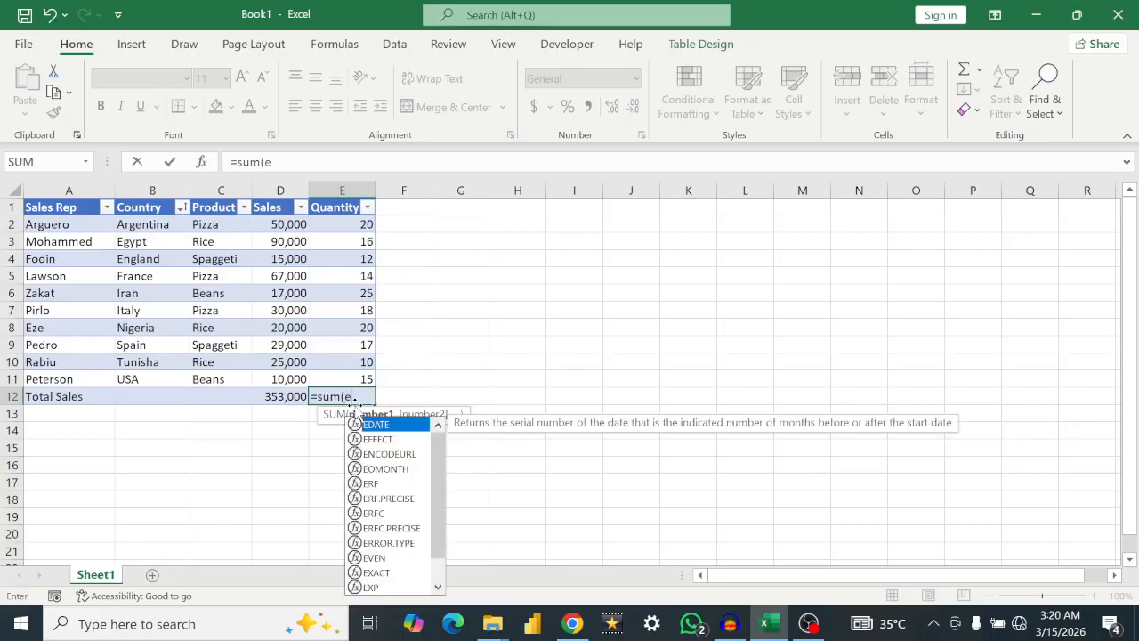
type("2")
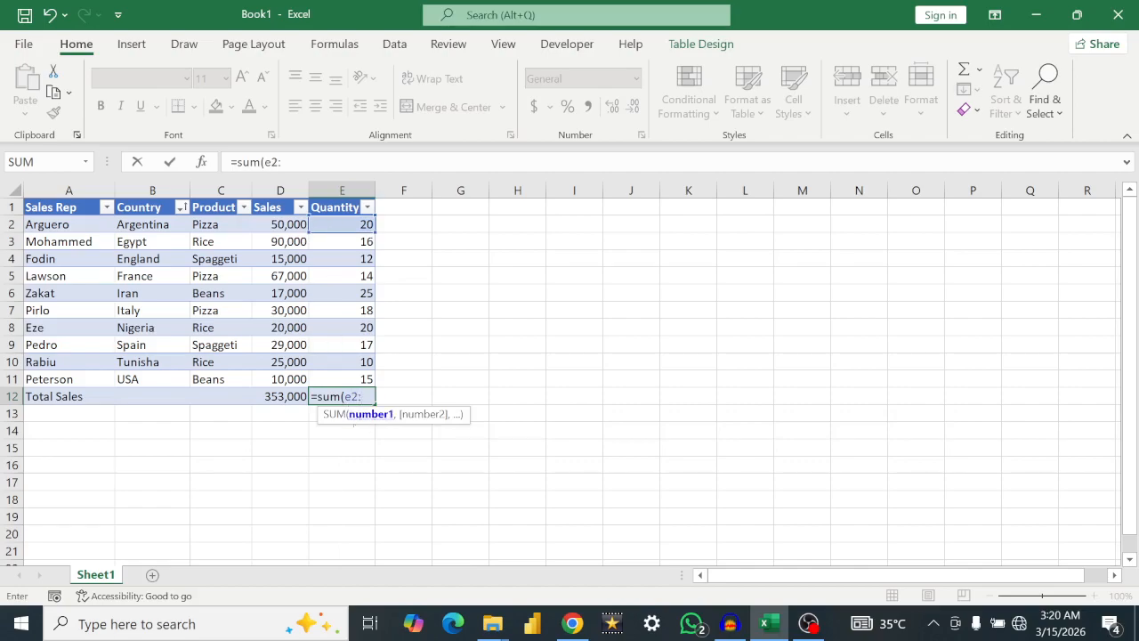
type(":211")
key("BackSpace")
key("BackSpace")
key("BackSpace")
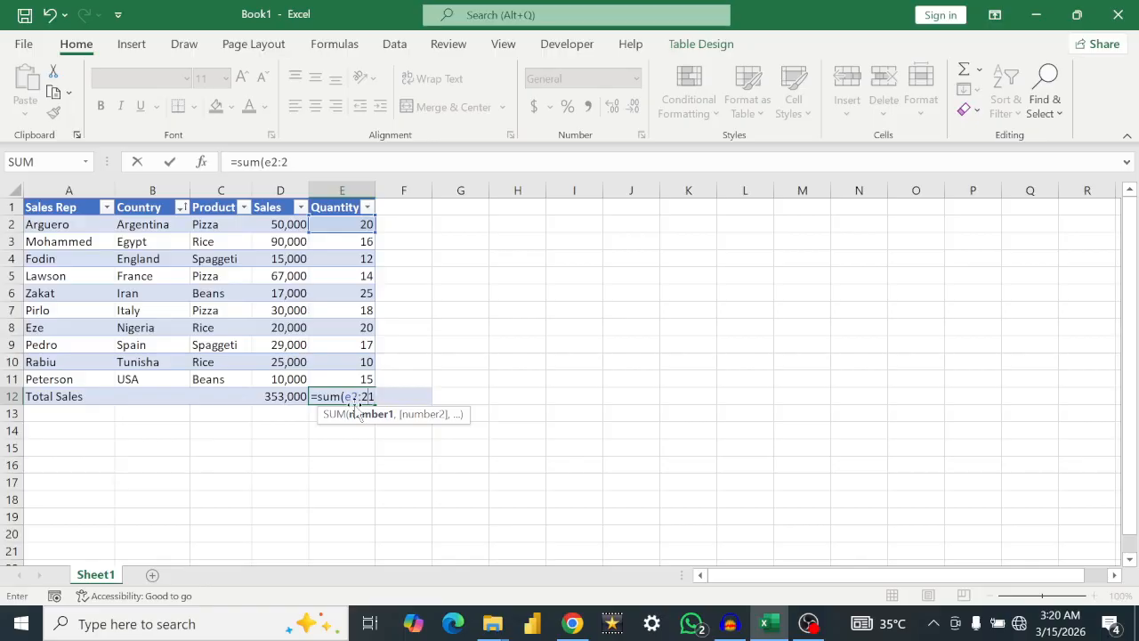
type("e11")
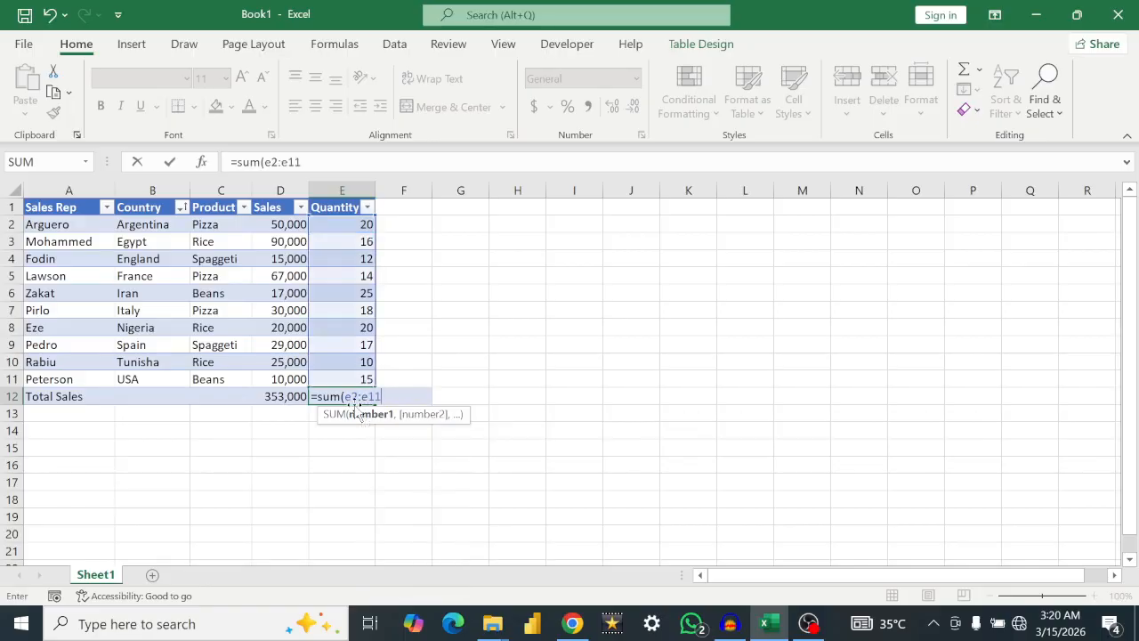
type(")")
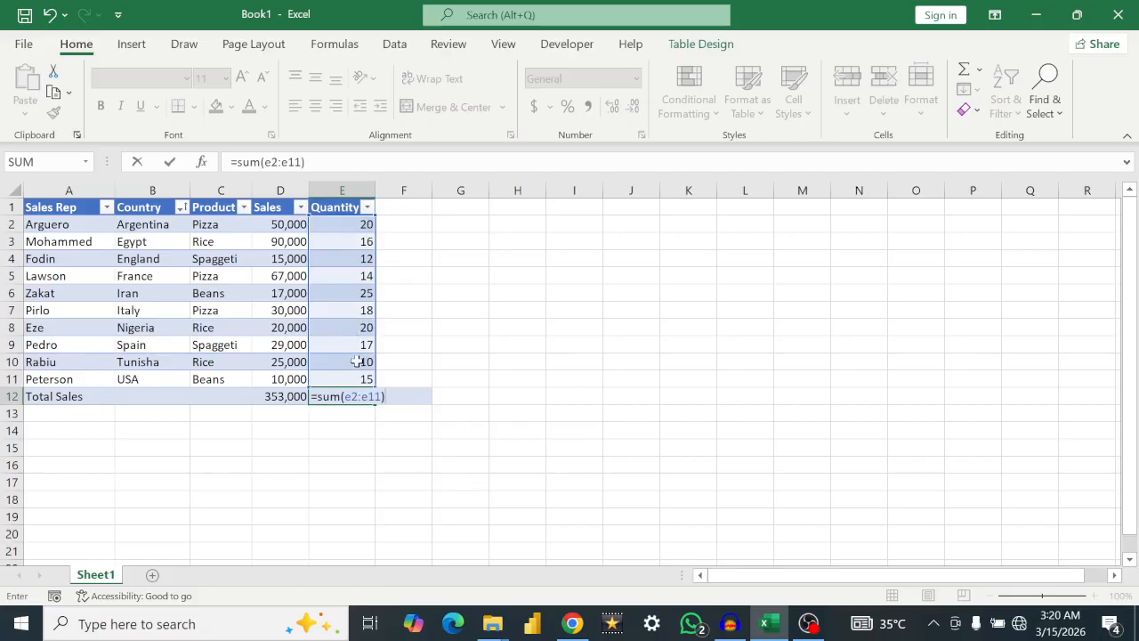
key("Return")
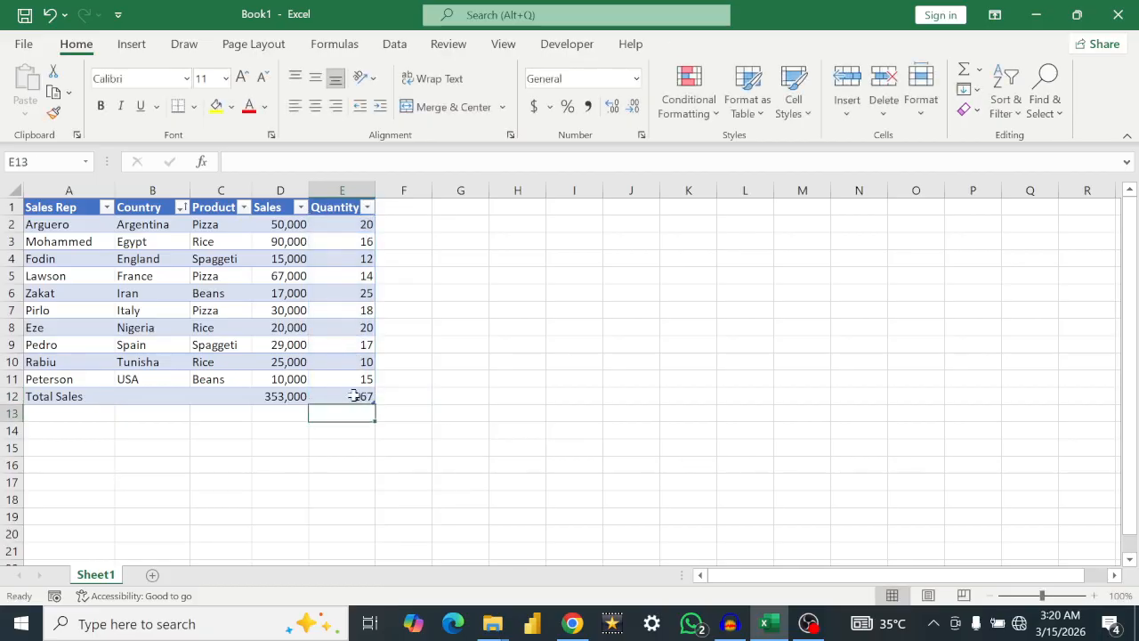
left_click(354, 395)
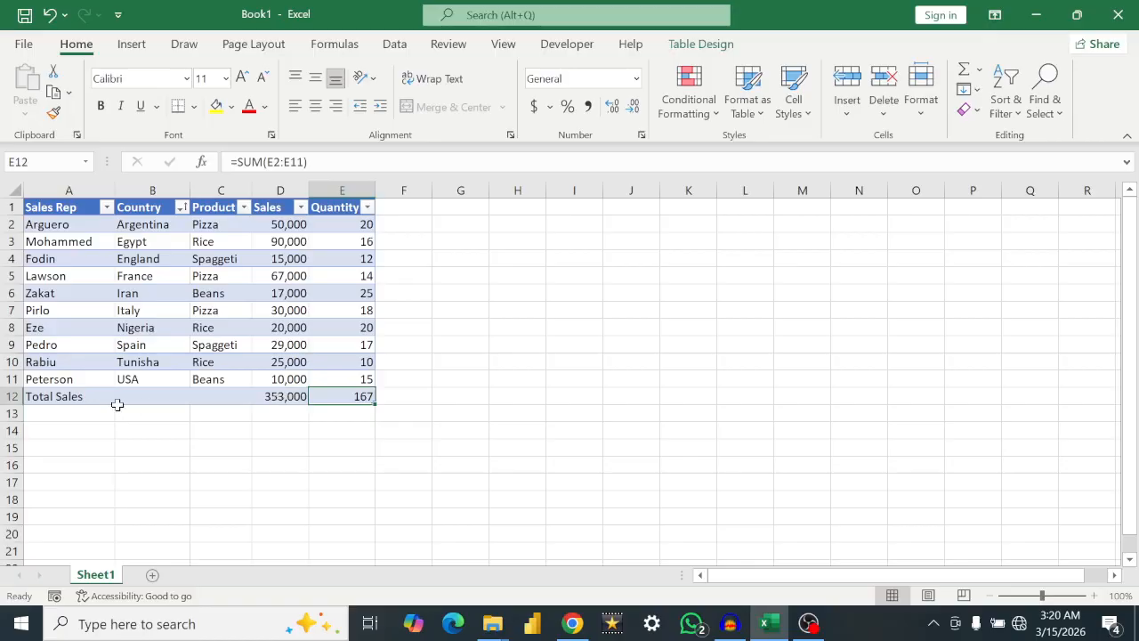
Step: Add another row below the totals by entering the label "Average Sales" in cell A13
left_click(45, 413)
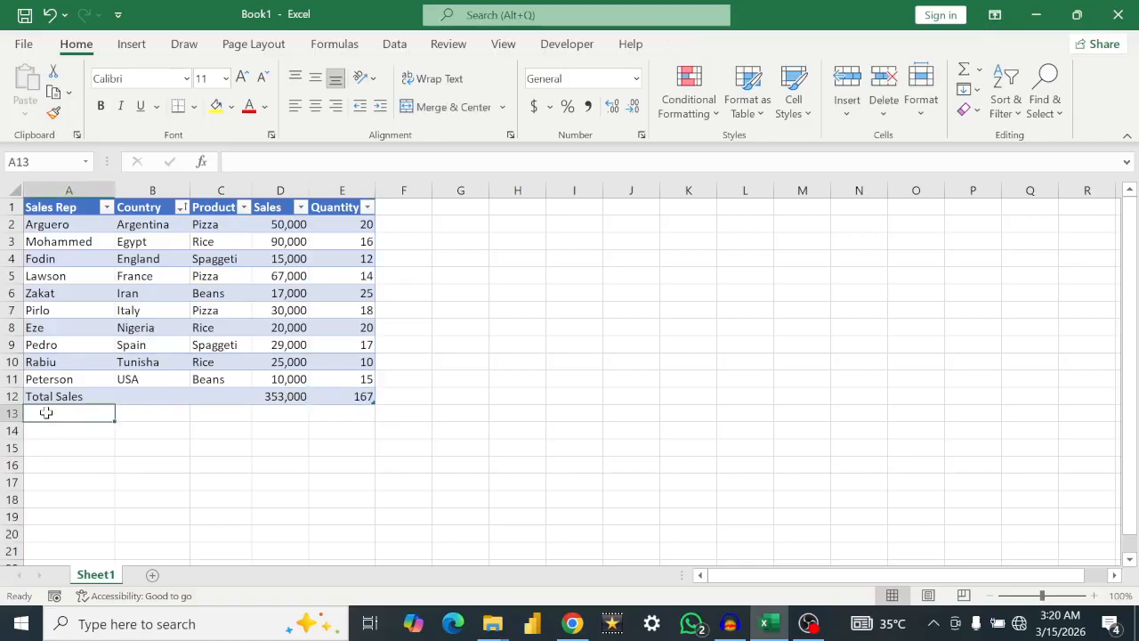
type("Avre")
key("BackSpace")
key("BackSpace")
type("erage")
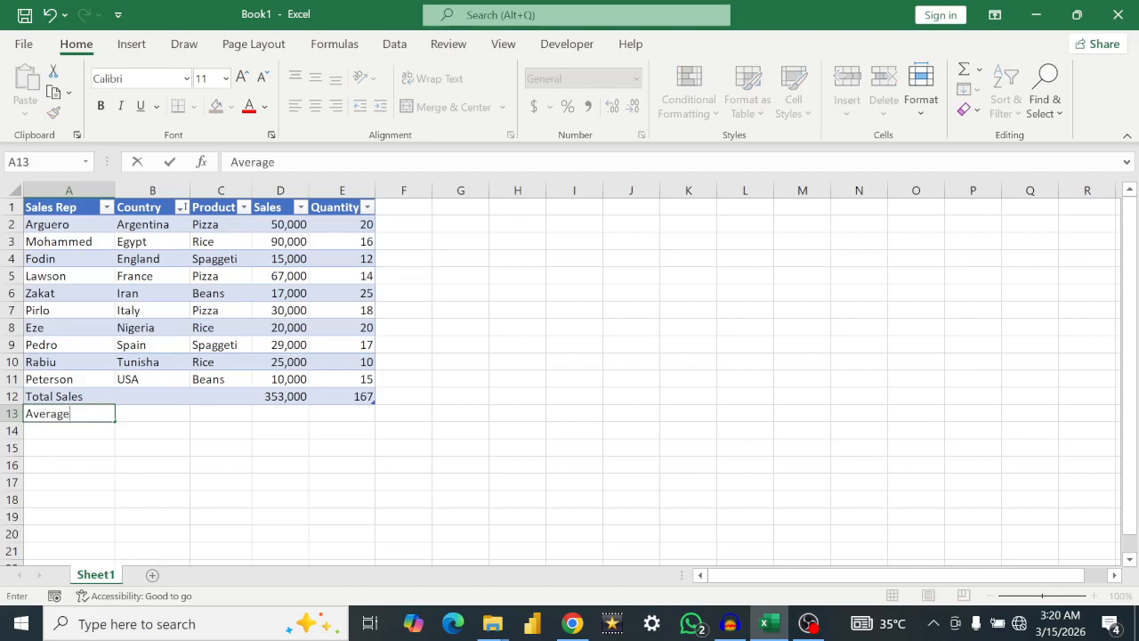
type(" Sales")
key("Return")
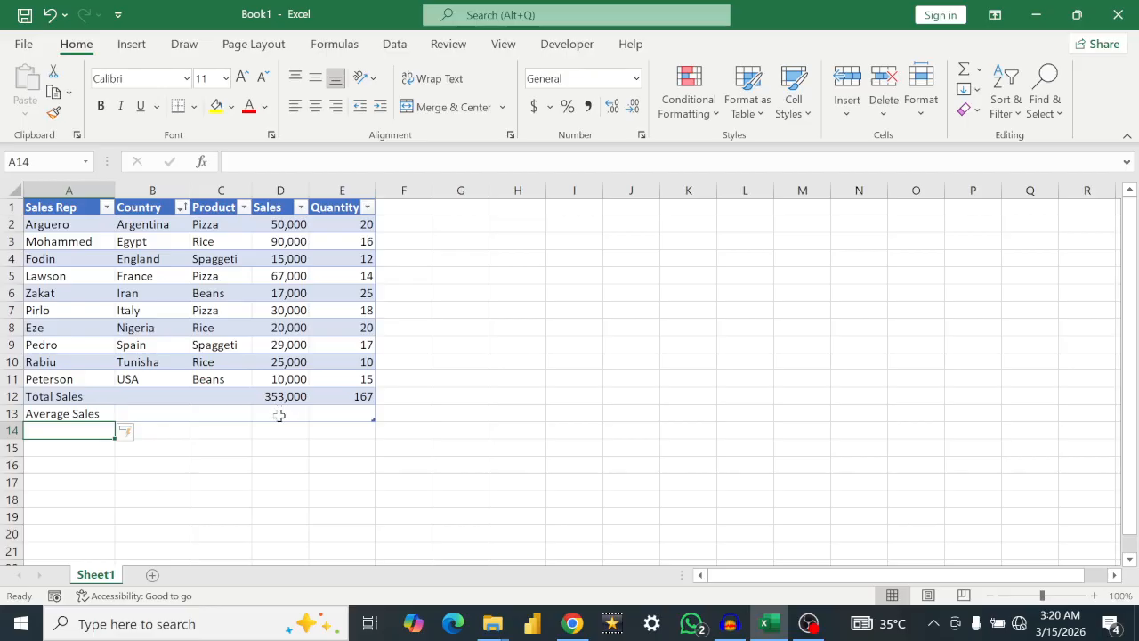
Step: Calculate the average of the Sales column in cell D13 with the formula =AVERAGE(D2:D11)
left_click(279, 414)
type("=")
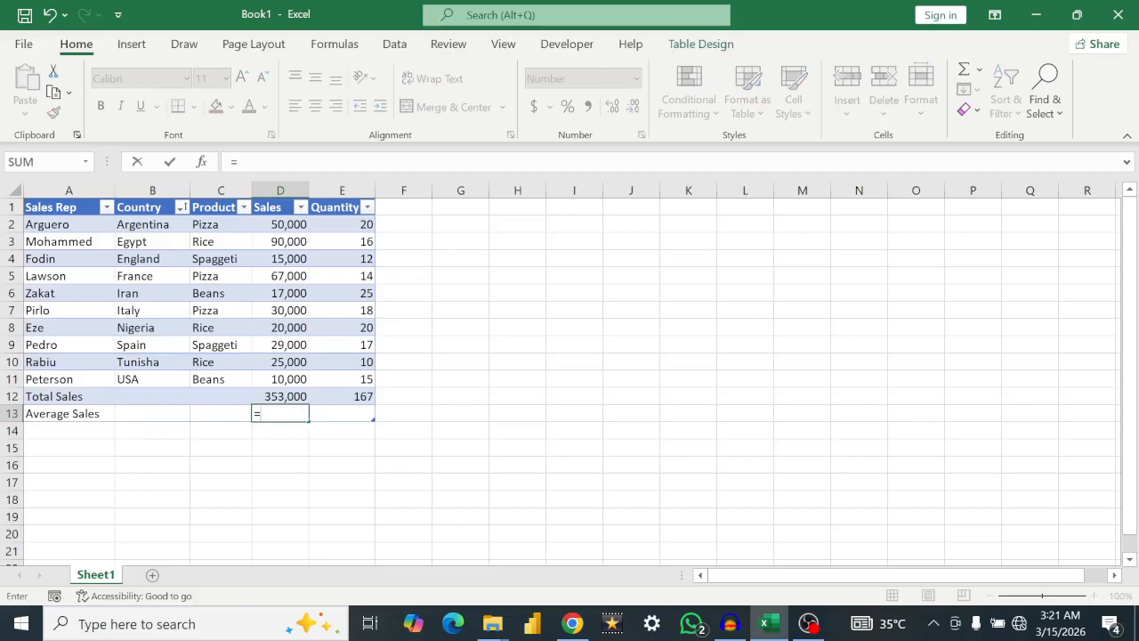
type("average")
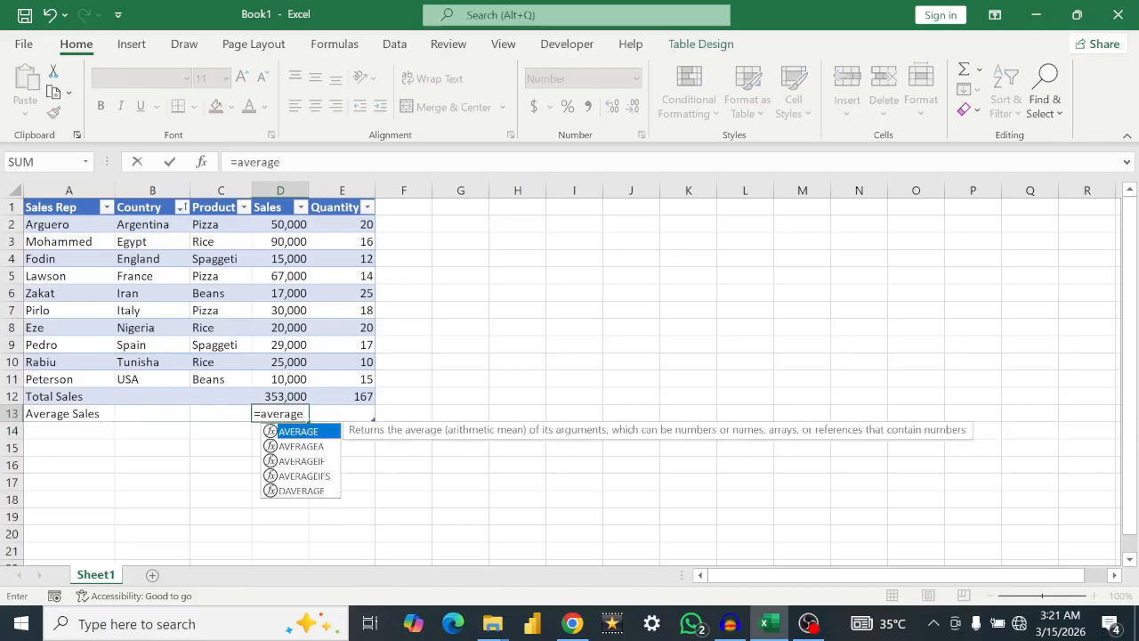
type("(")
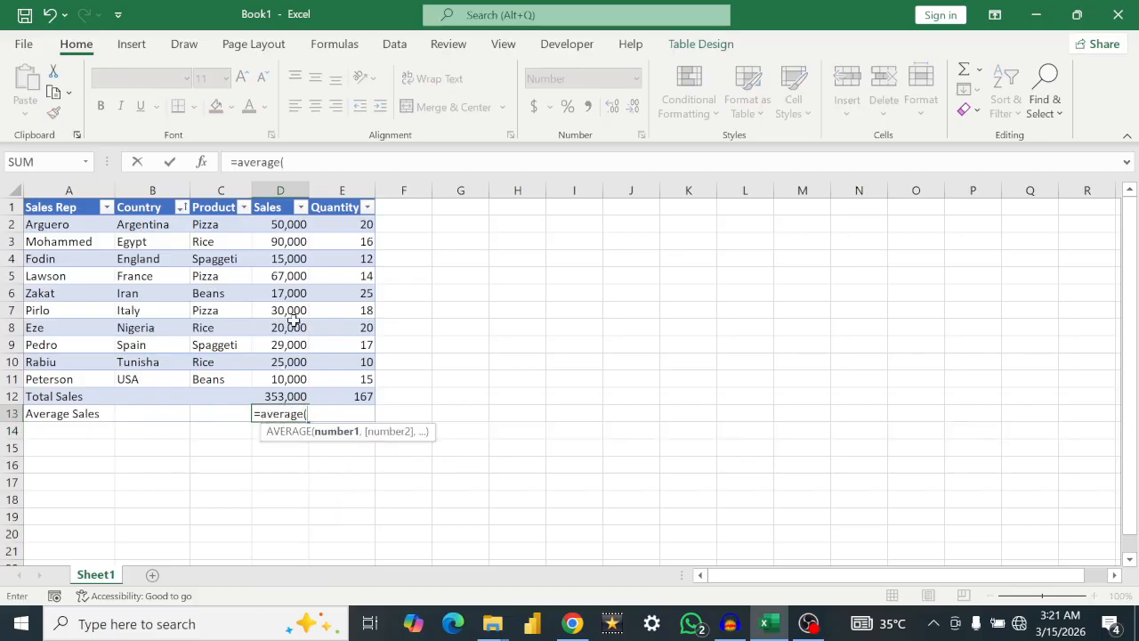
left_click_drag(281, 224, 287, 378)
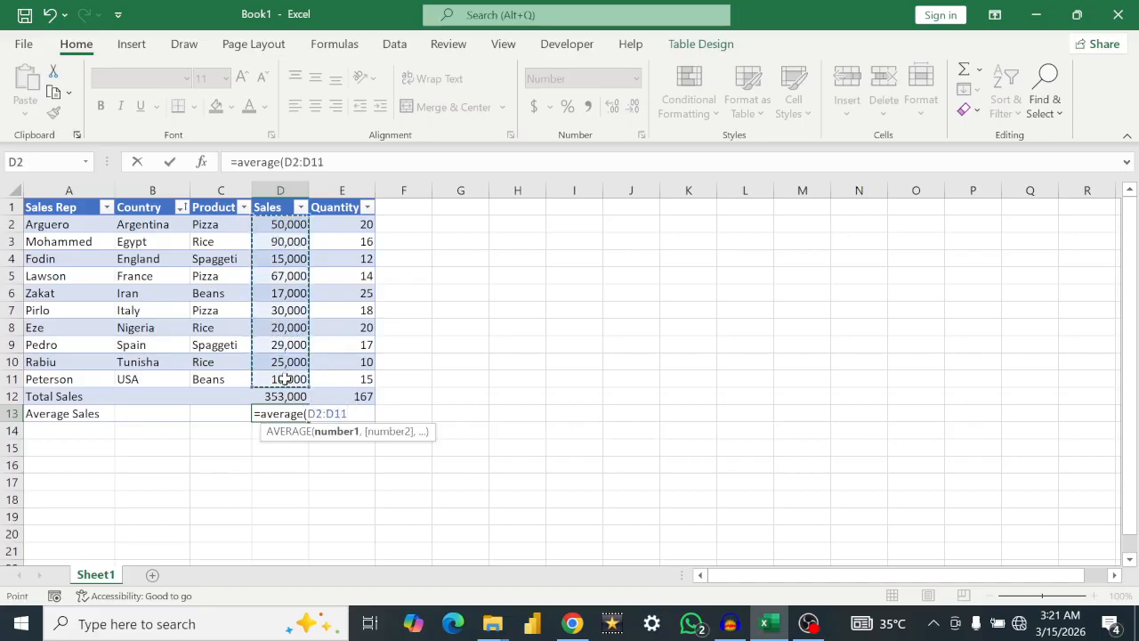
type(")")
key("Return")
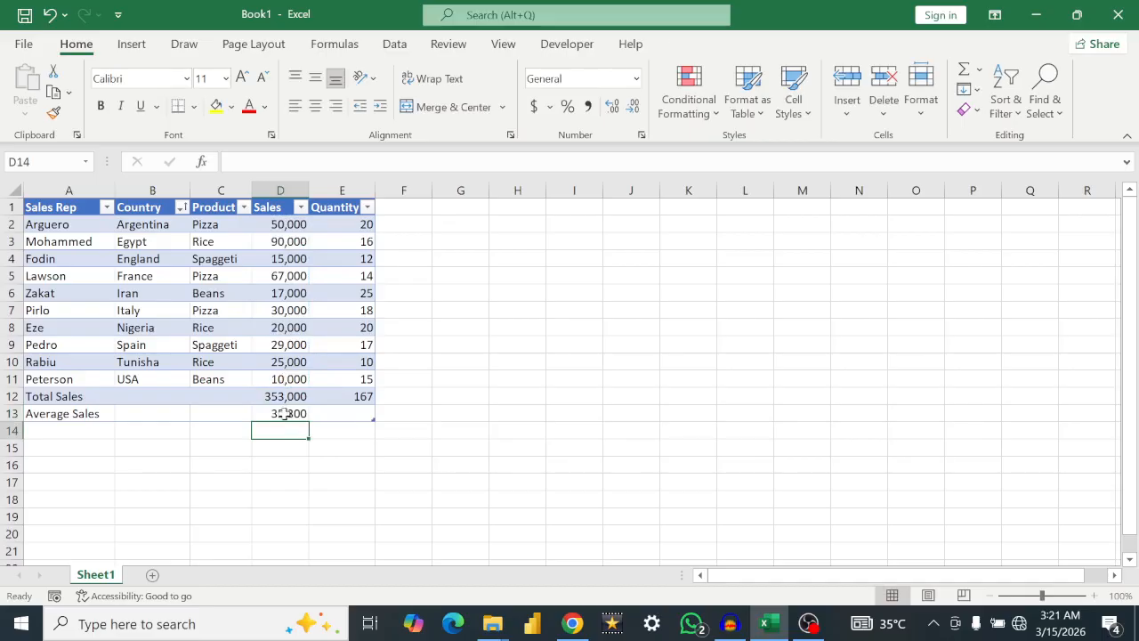
Step: Fill the average formula from D13 across to E13 for the Quantity column and check the copied formula
left_click(283, 414)
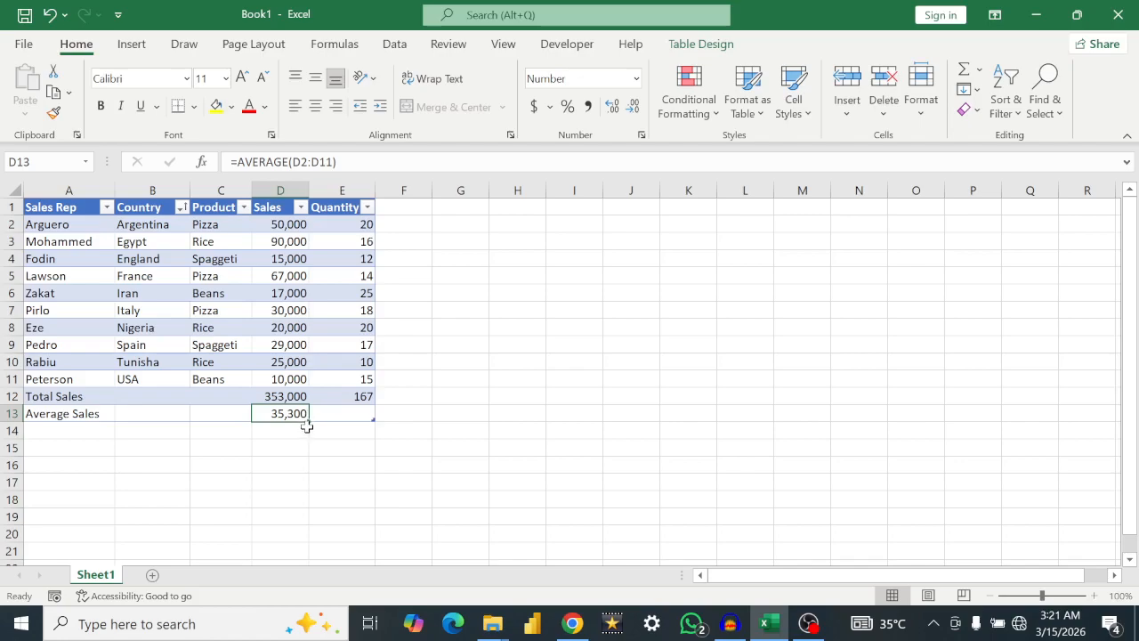
left_click_drag(308, 419, 377, 418)
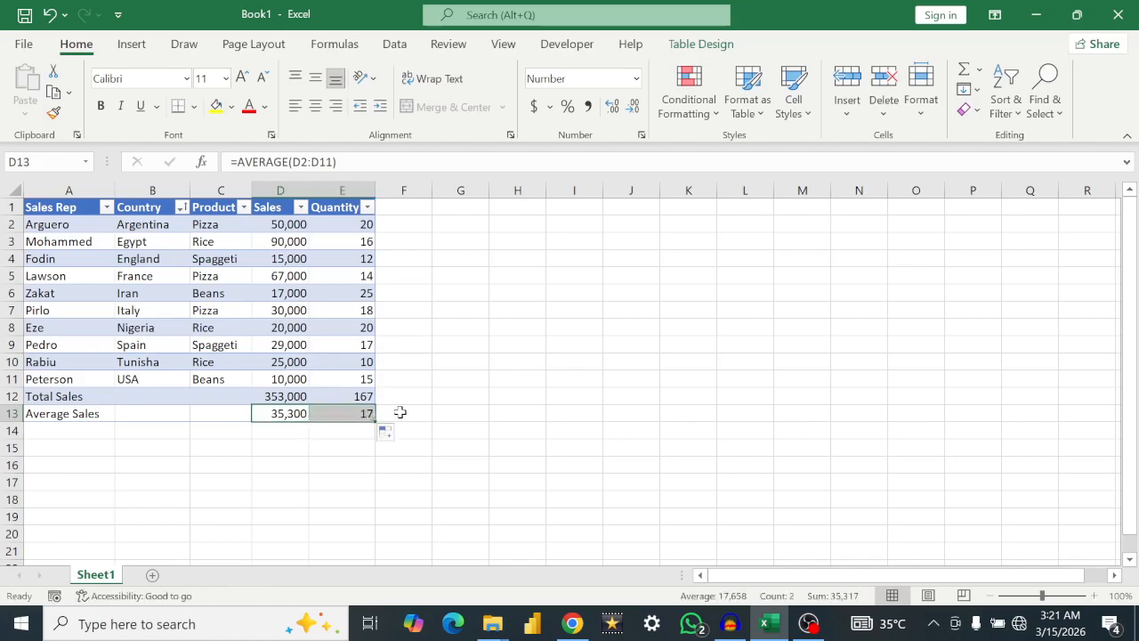
left_click(345, 412)
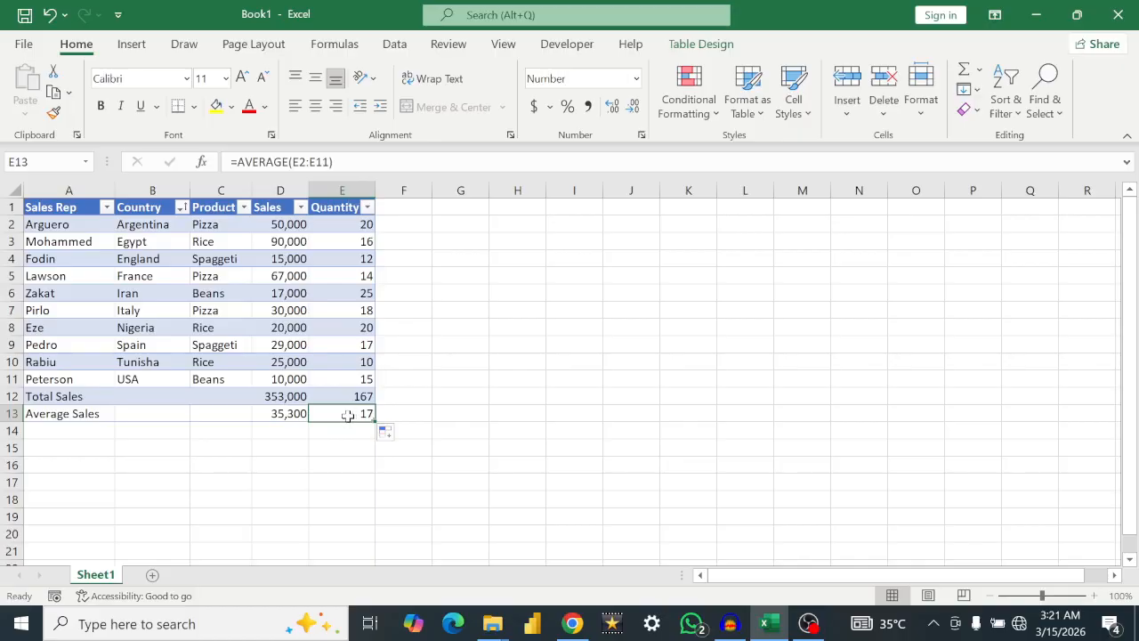
Step: Add a row below the averages by entering the label "Lowest Sales" in cell A14
left_click(43, 429)
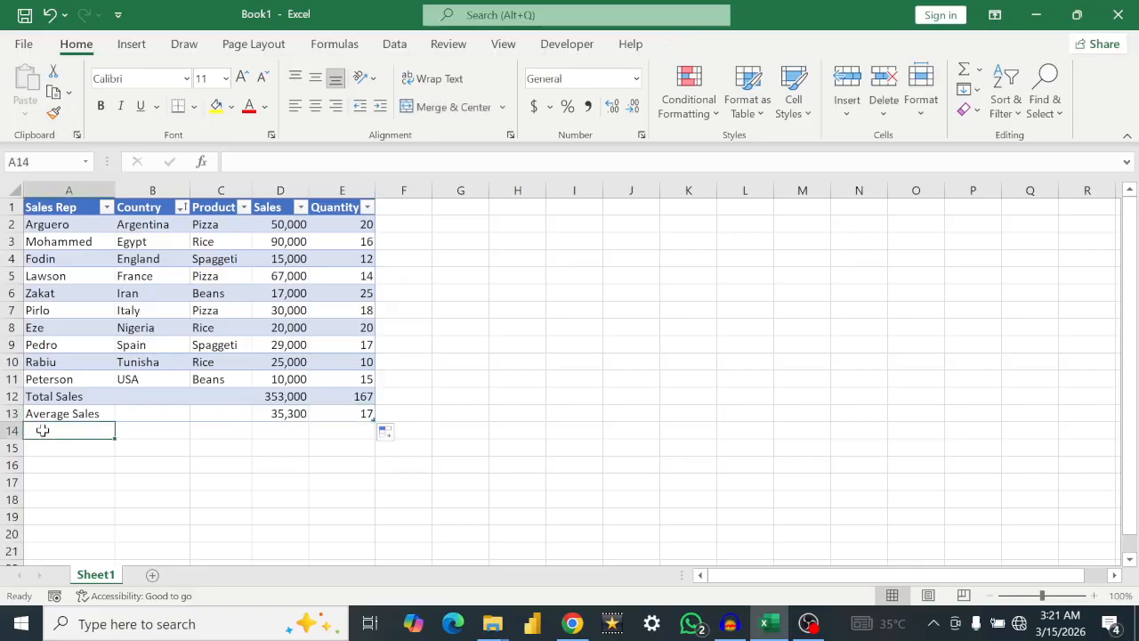
type("Les")
key("BackSpace")
key("BackSpace")
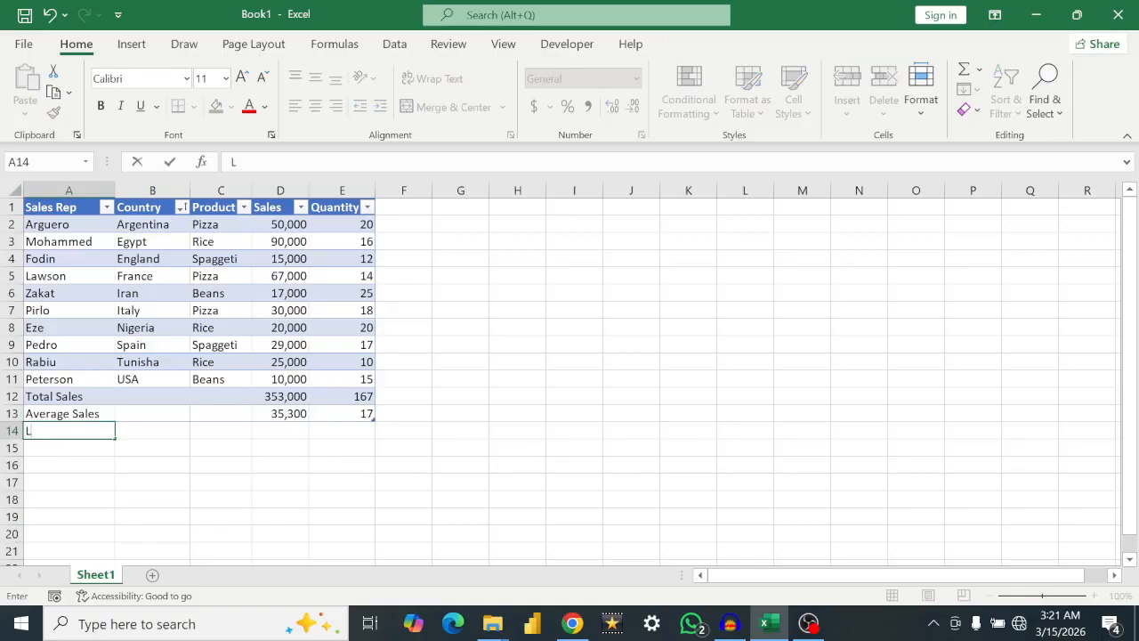
type("ow")
type("Sales")
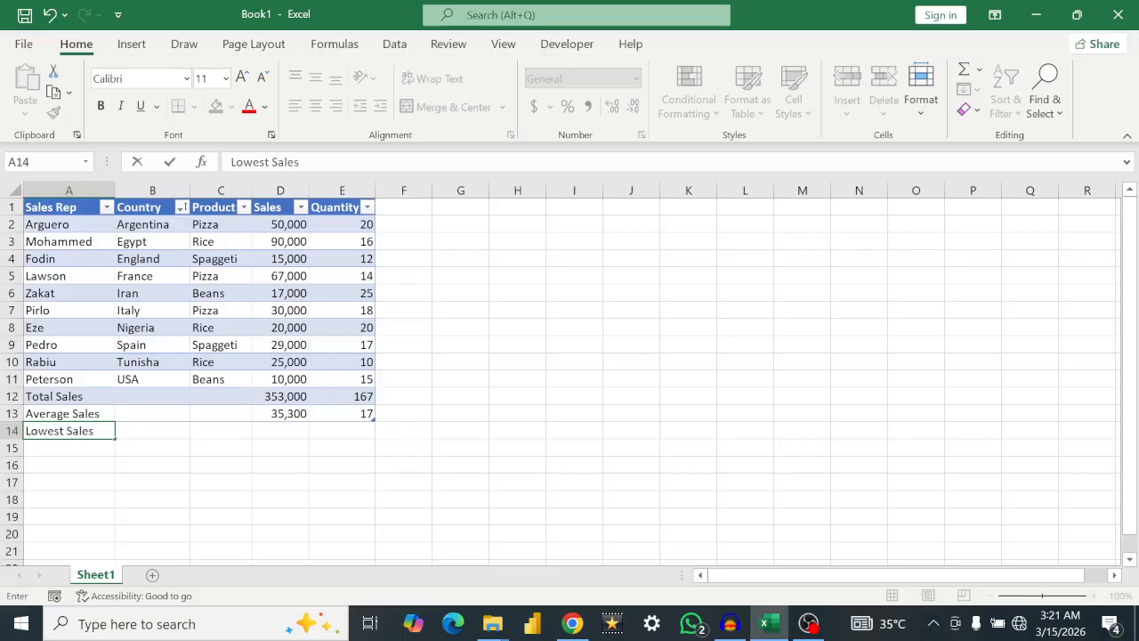
key("Return")
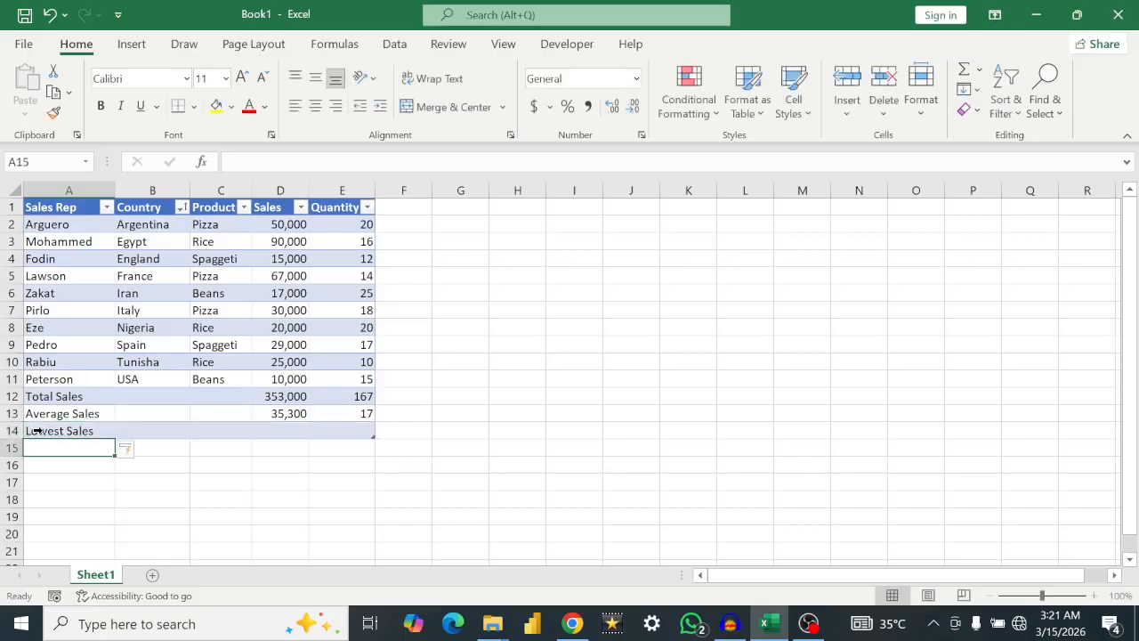
Step: Find the lowest sales value in cell D14 with =MIN(D2:D11) and fill the formula across to E14 for Quantity
left_click(280, 431)
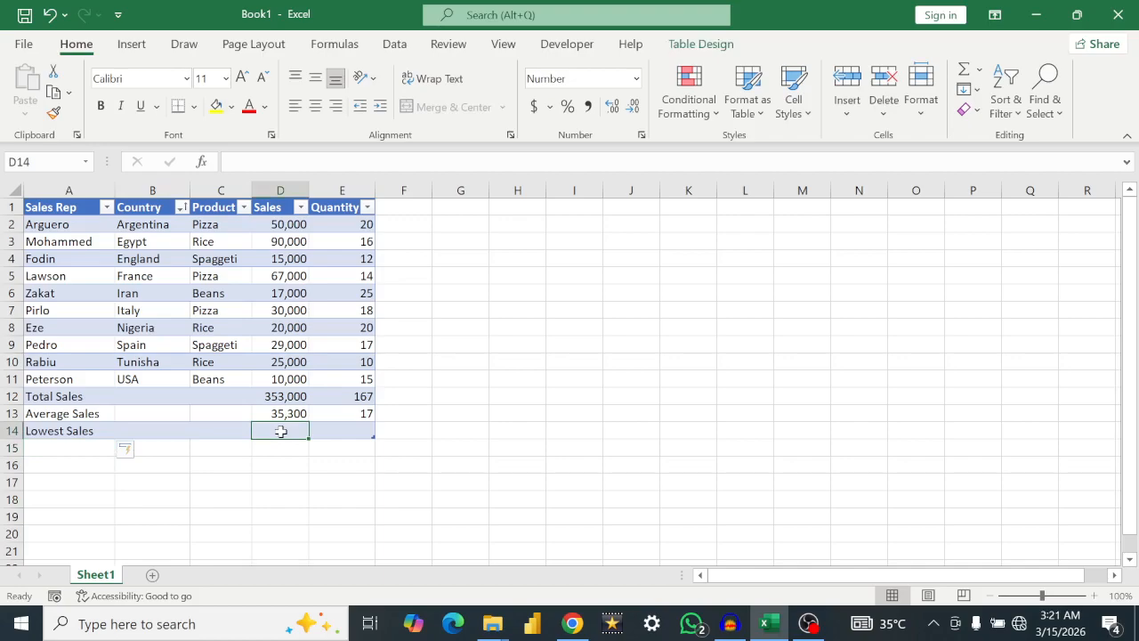
type("=min")
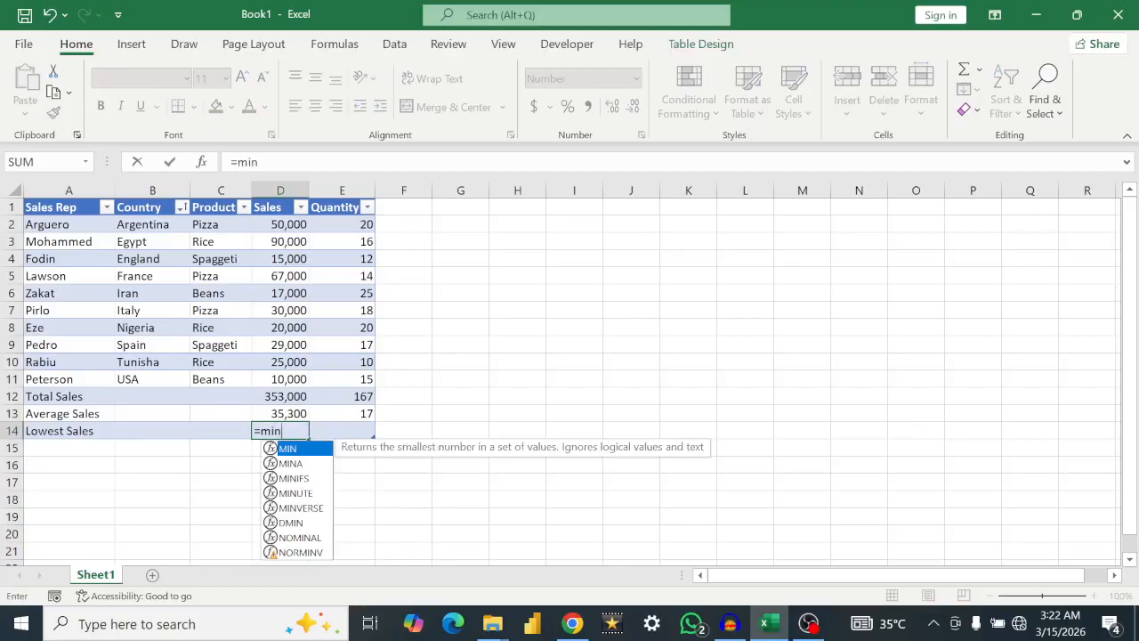
type("(")
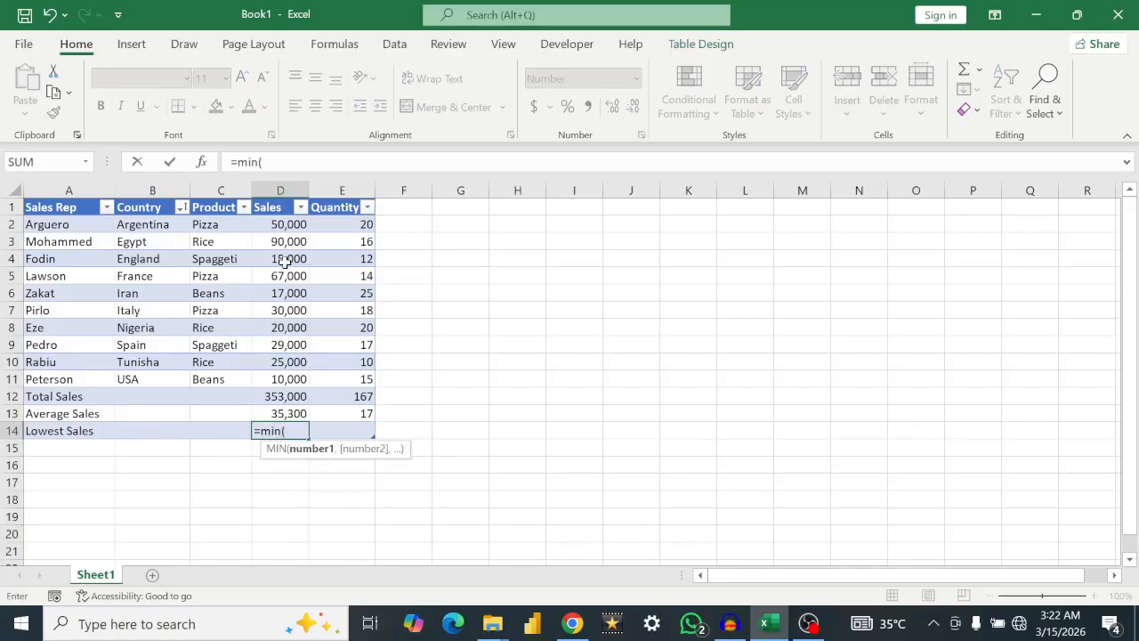
left_click_drag(286, 224, 288, 382)
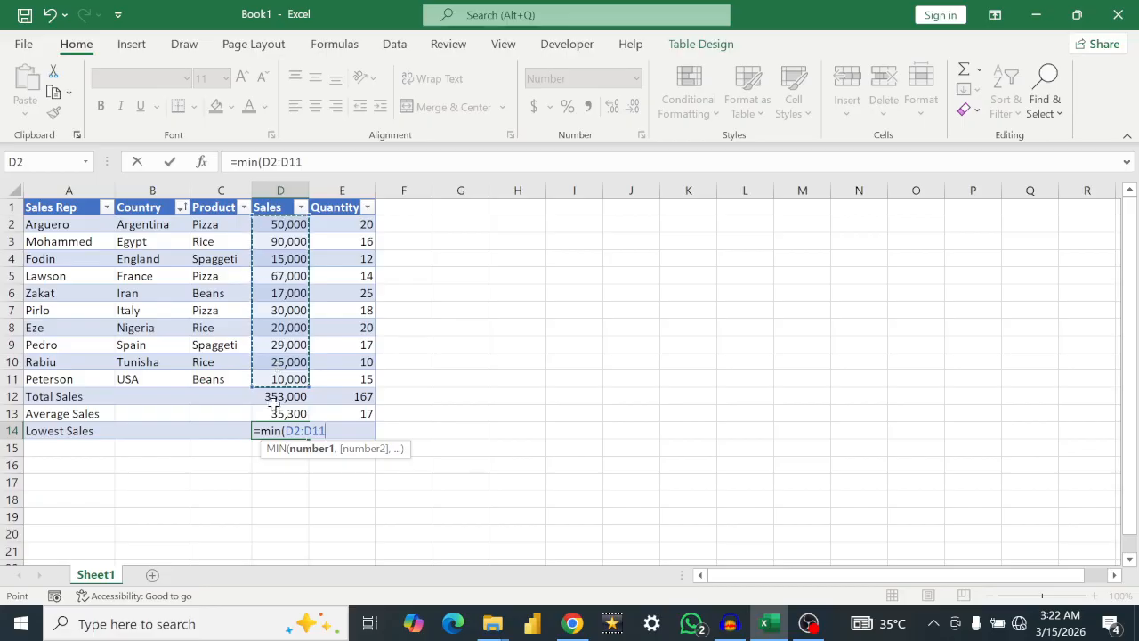
type(")")
key("Return")
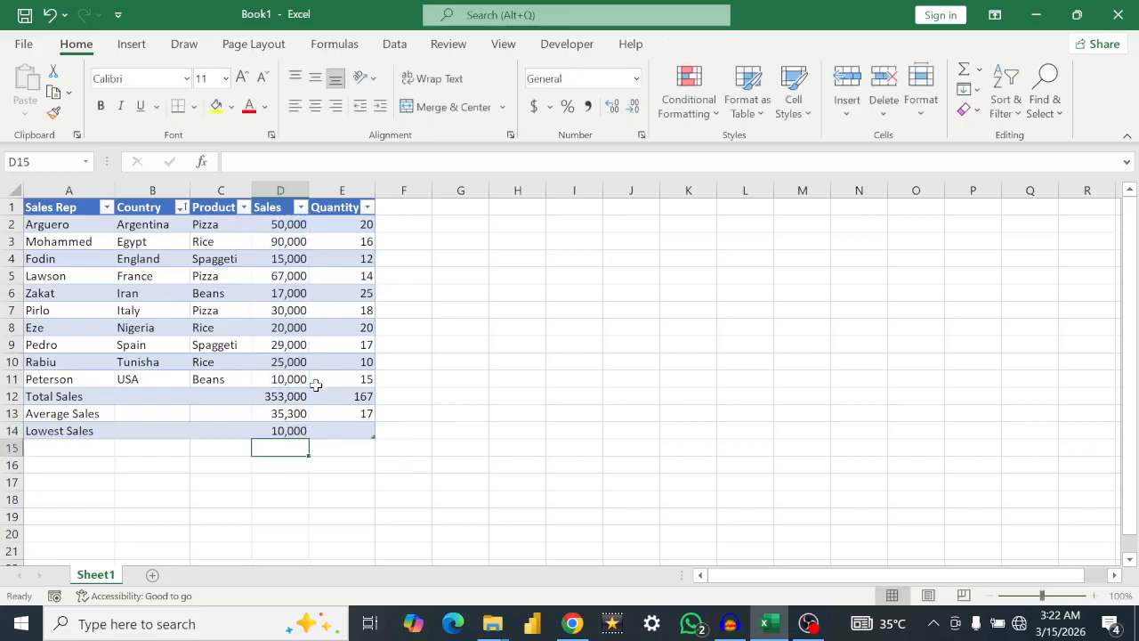
left_click(277, 432)
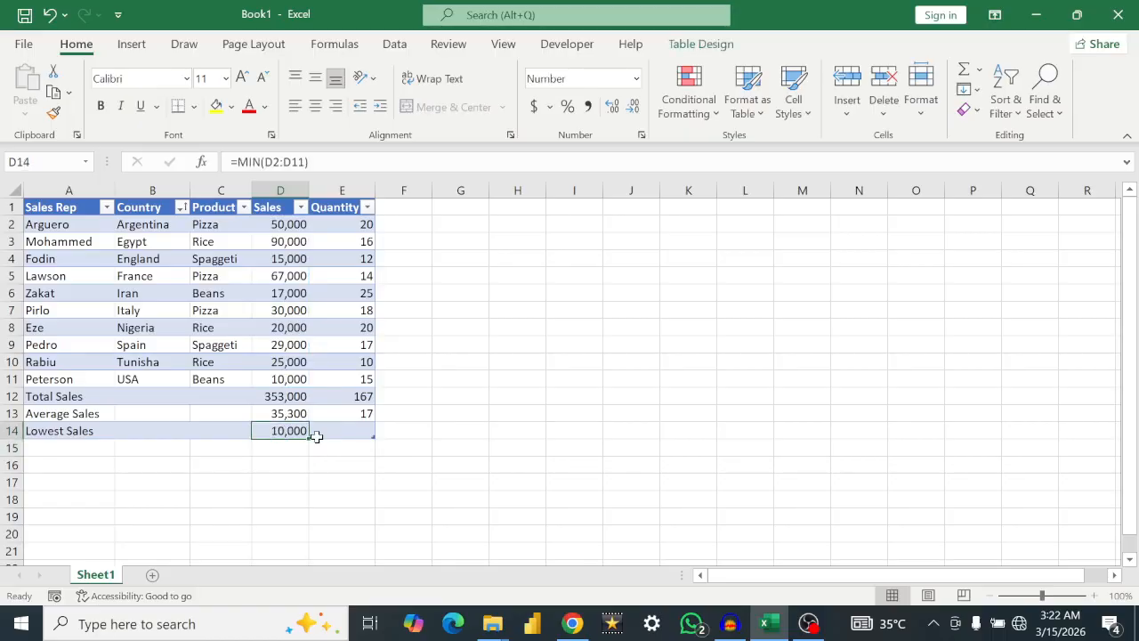
left_click_drag(309, 436, 366, 432)
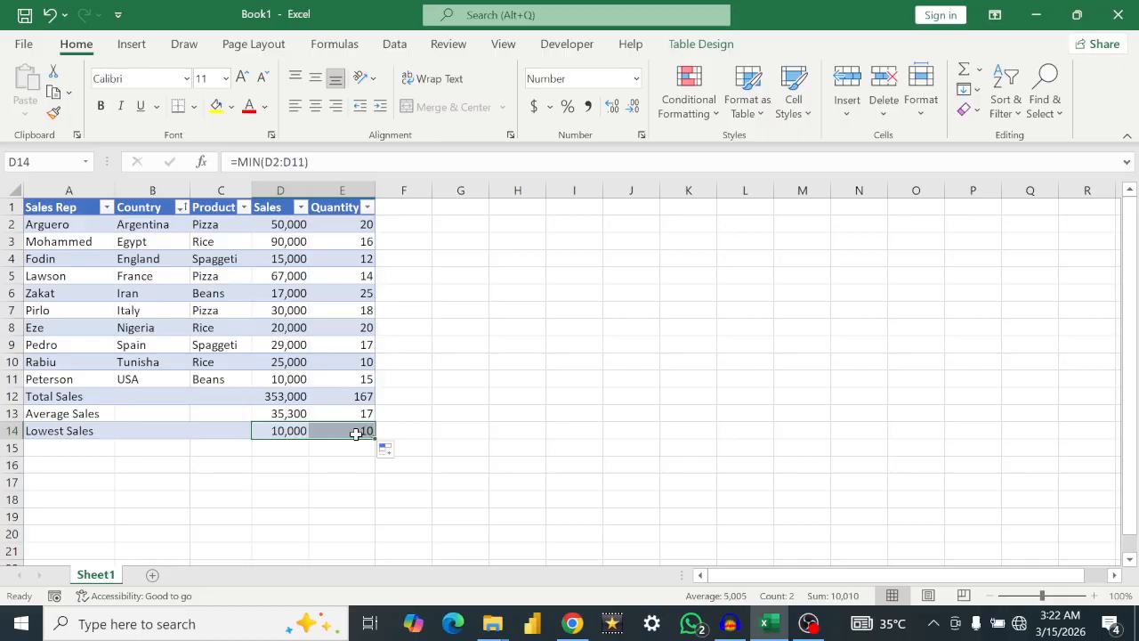
Step: Add a row below the lowest values by entering the label "Highest Sales" in cell A15
left_click(45, 446)
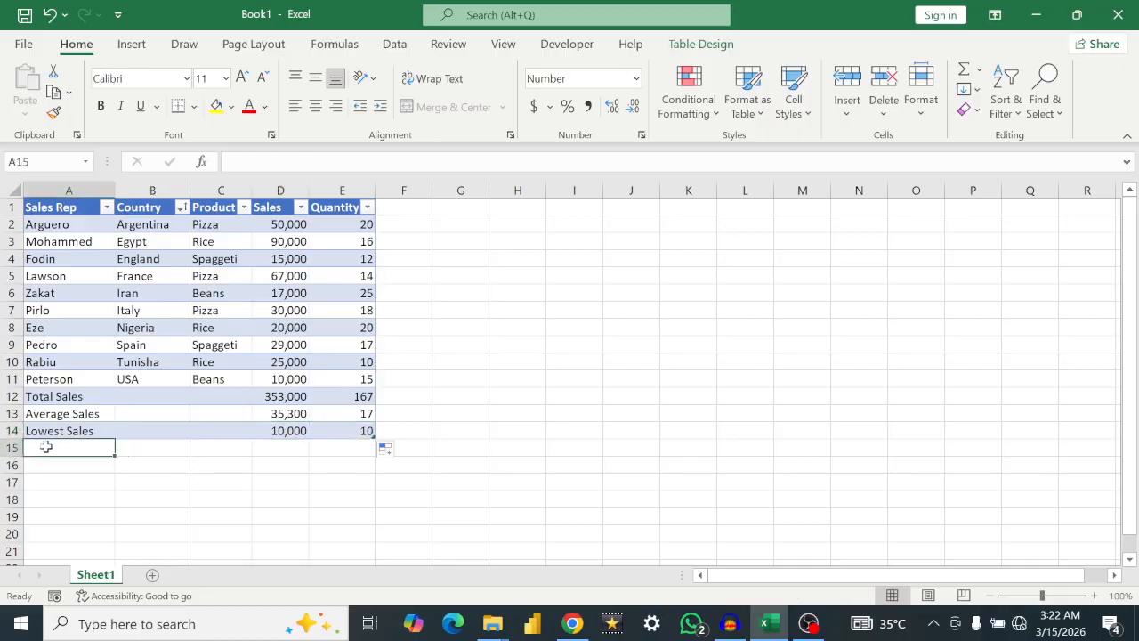
type("Hi")
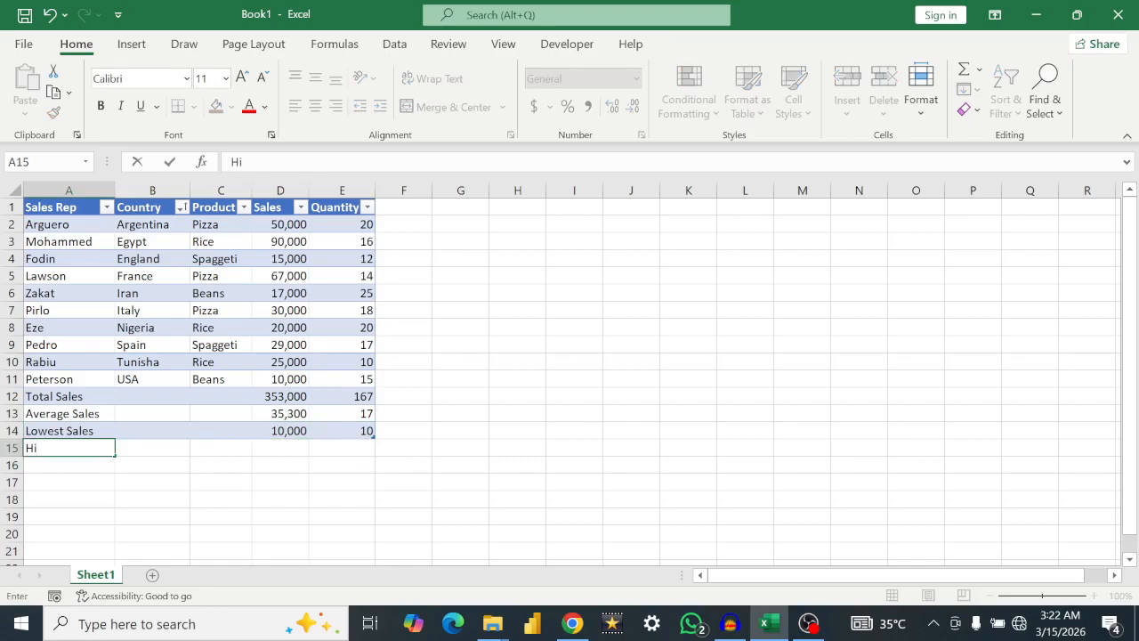
type("ghest Sales")
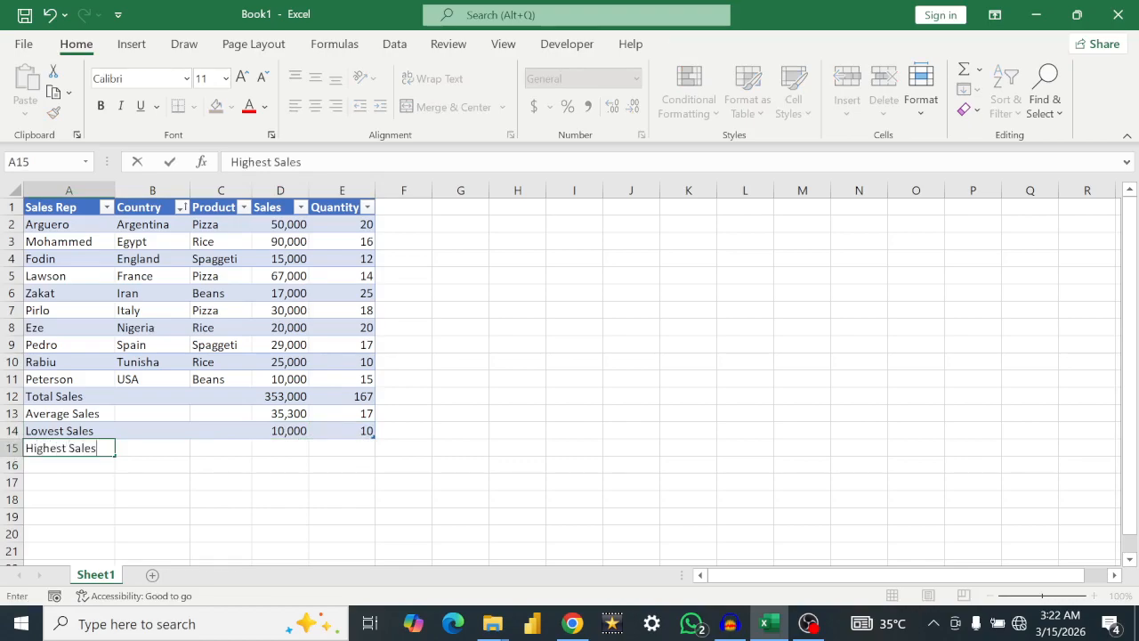
key("Return")
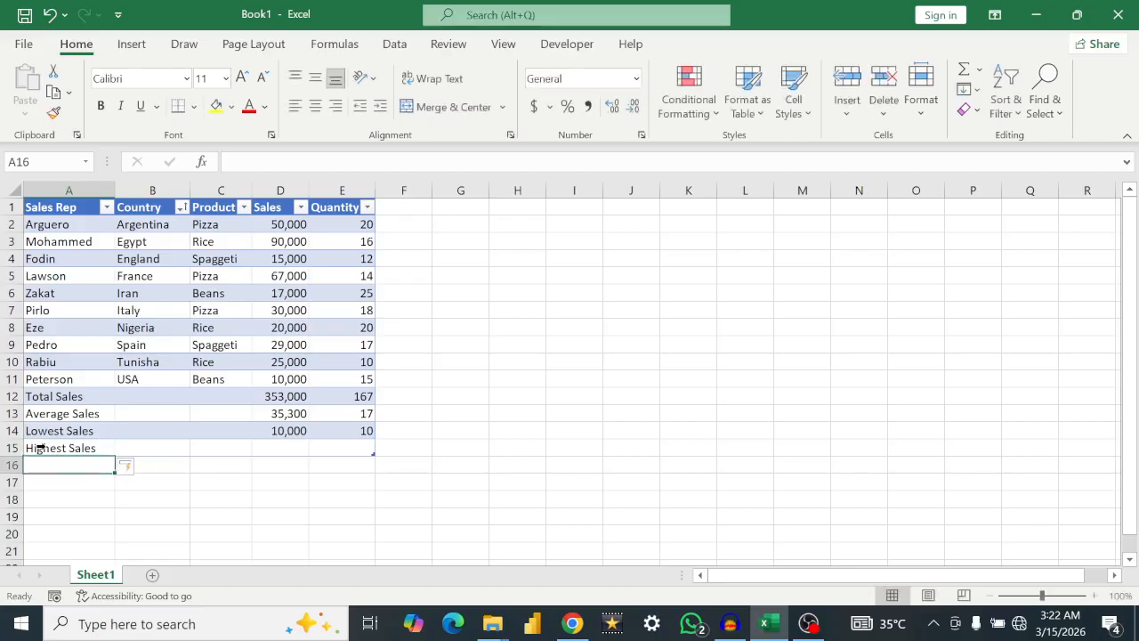
Step: Calculate the highest value of the Sales column in cell D15 with the formula =MAX(D2:D11)
left_click(281, 449)
type("=")
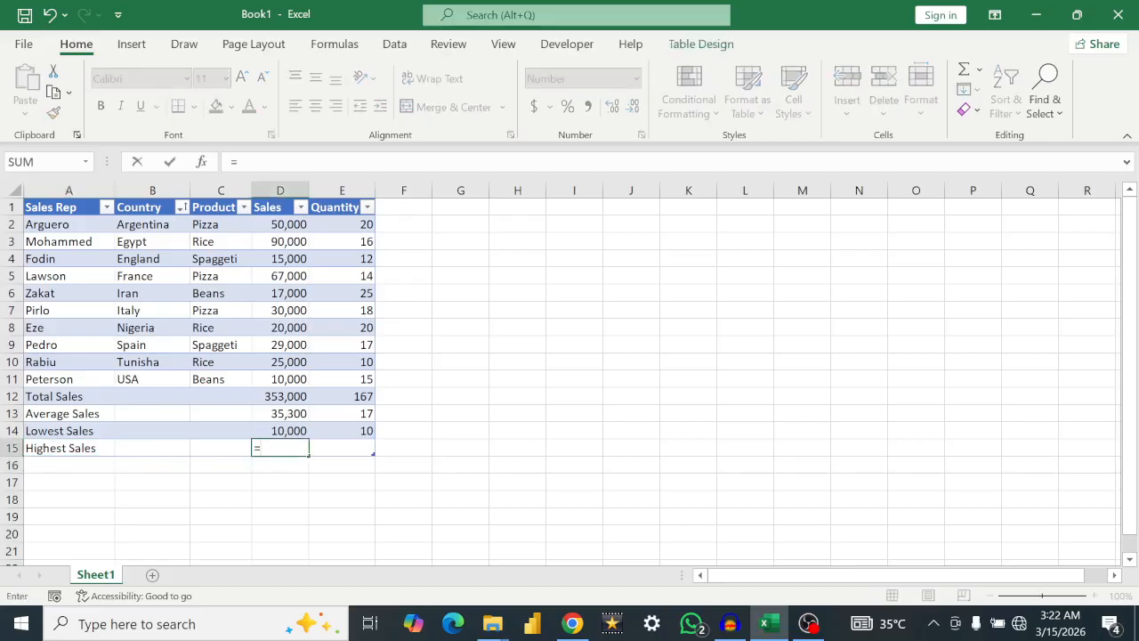
type("max")
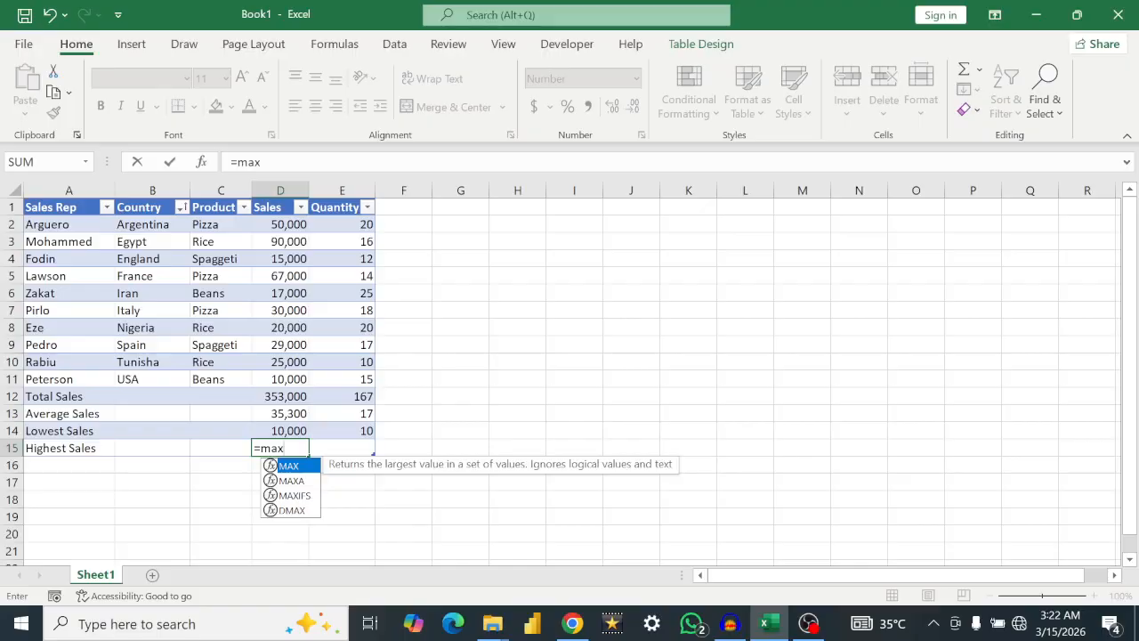
type("(")
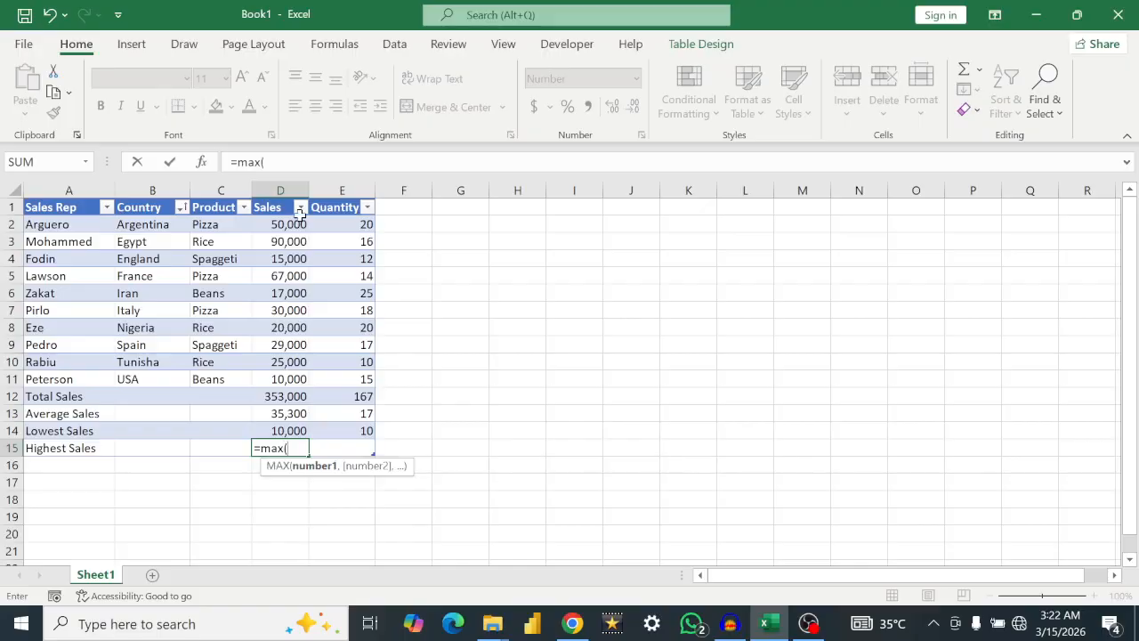
left_click_drag(281, 227, 290, 381)
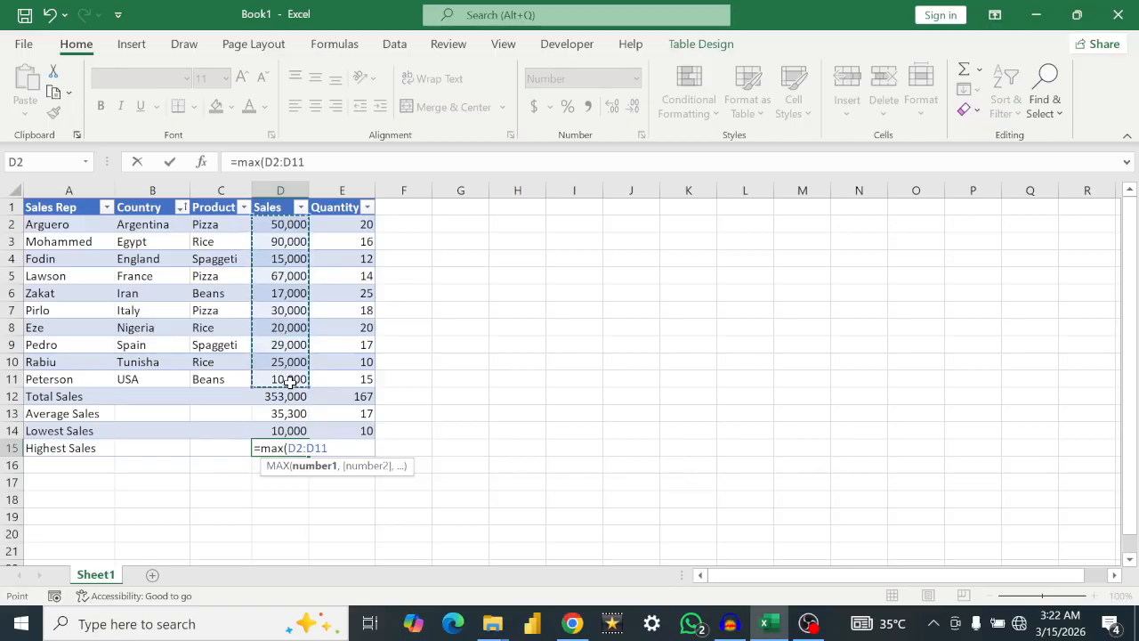
type(")")
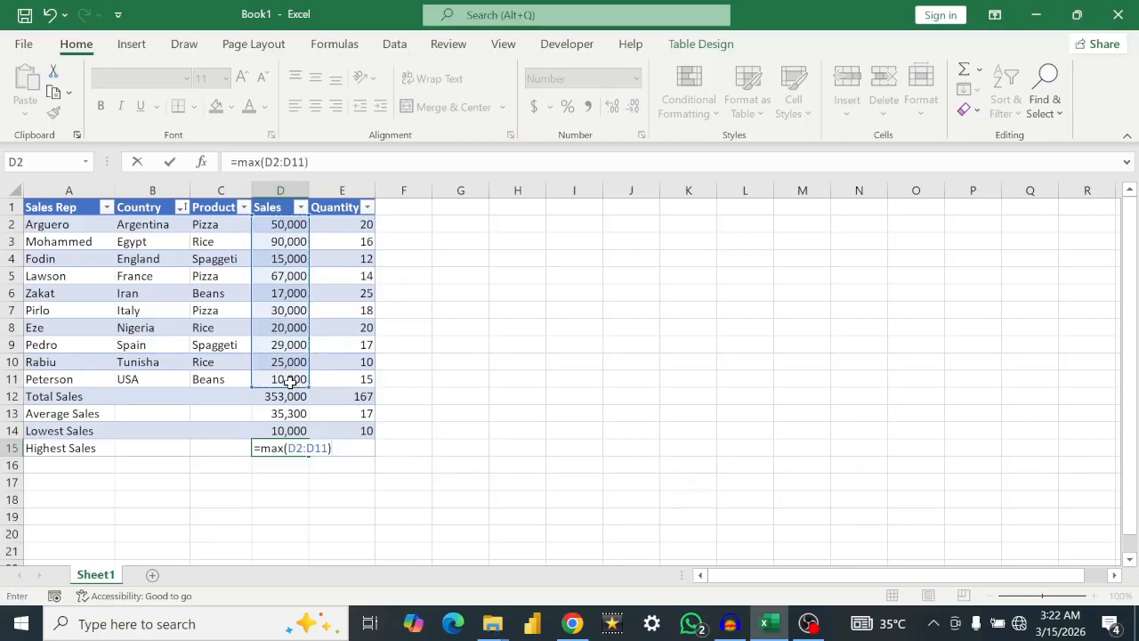
key("Return")
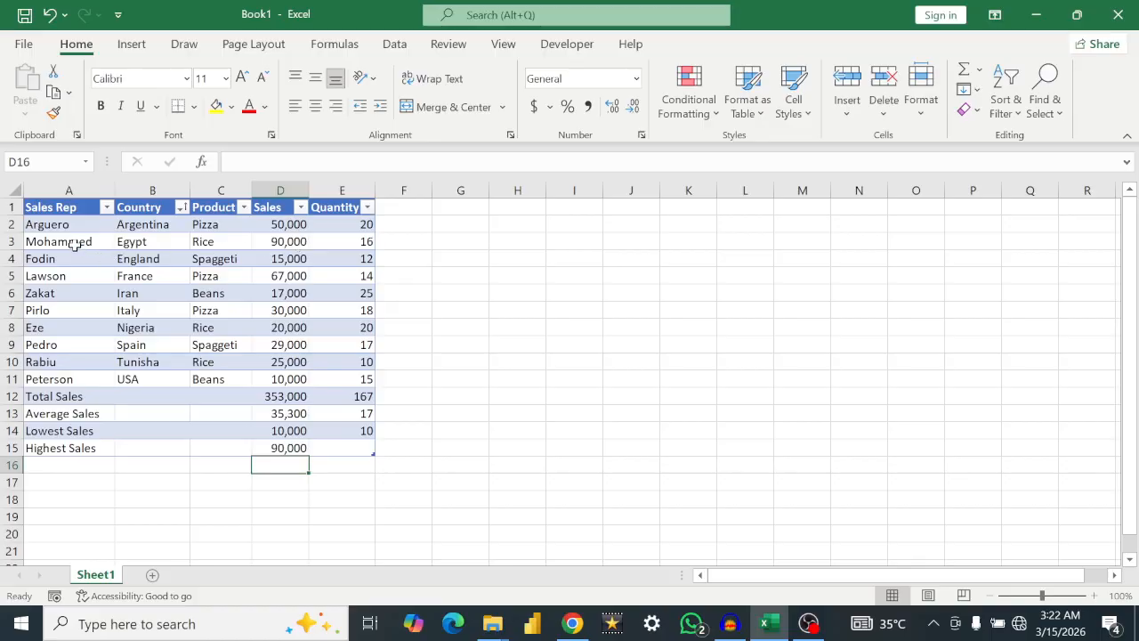
Step: Fill the MAX formula from D15 across to E15 for the Quantity column and check the copied formula
left_click(290, 451)
left_click_drag(309, 456, 348, 448)
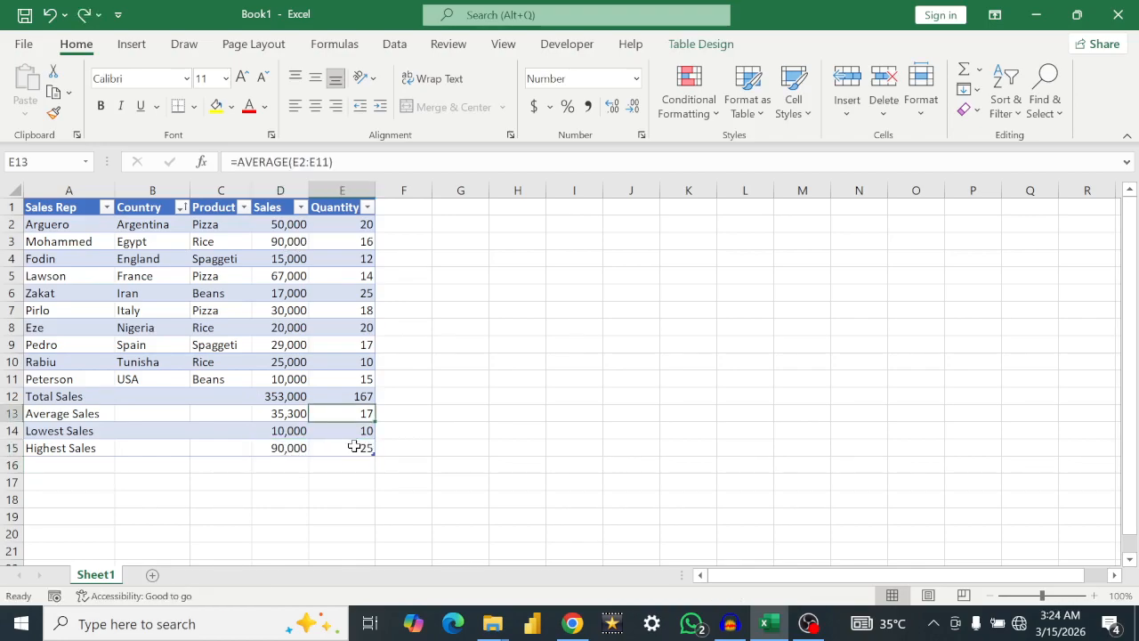
left_click(359, 452)
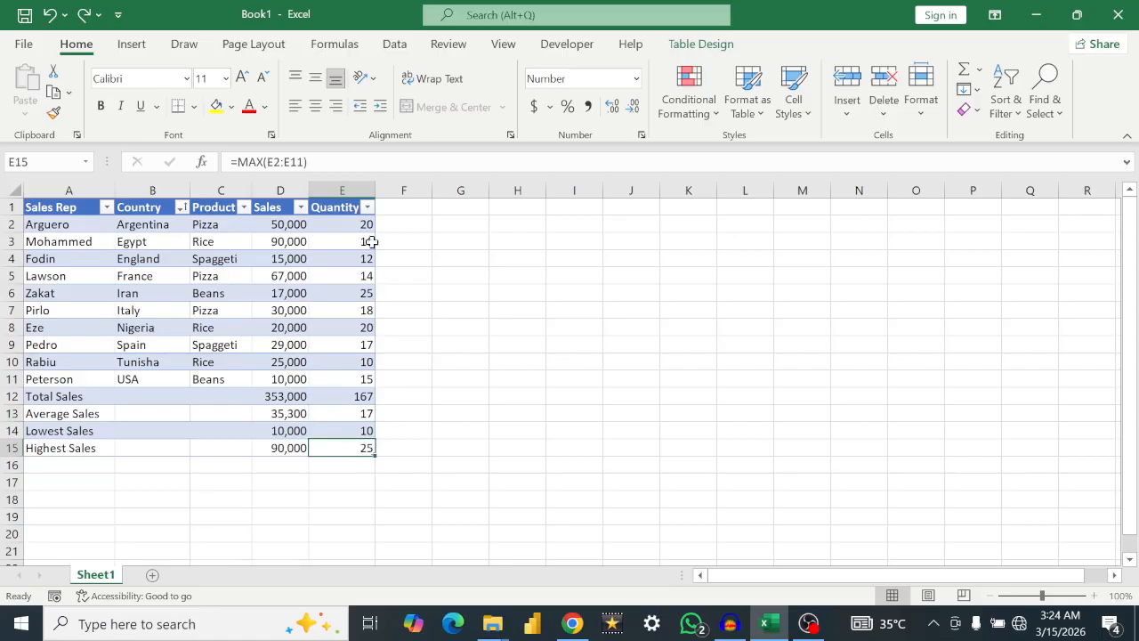
Step: Filter the Quantity column to show only the rows with the value 25
left_click(367, 207)
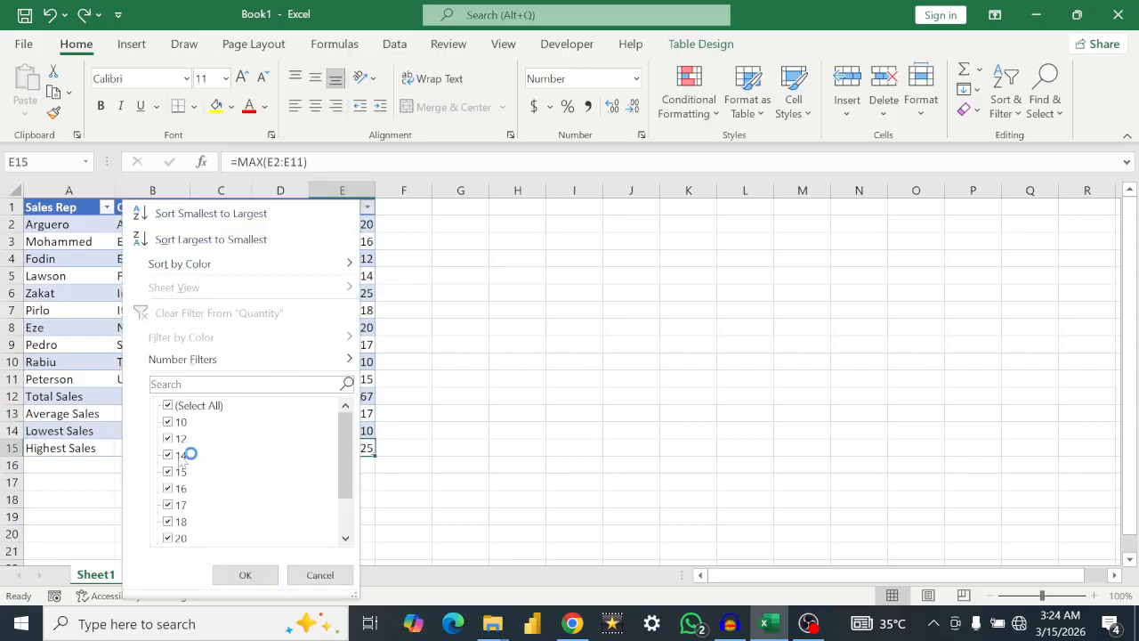
left_click(167, 406)
type("25")
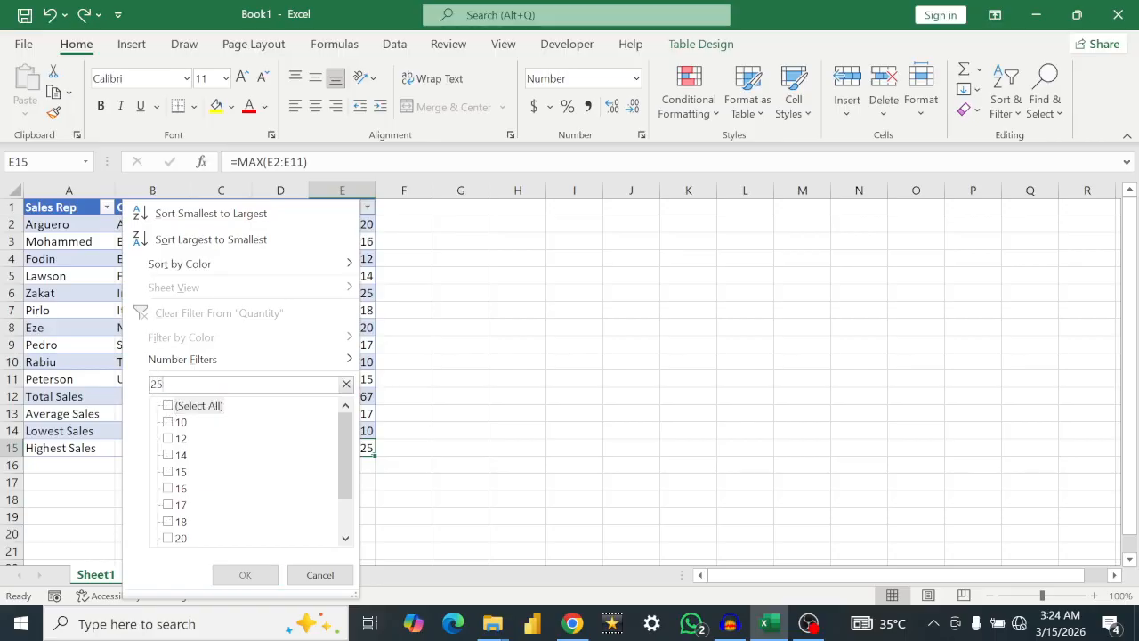
key("Return")
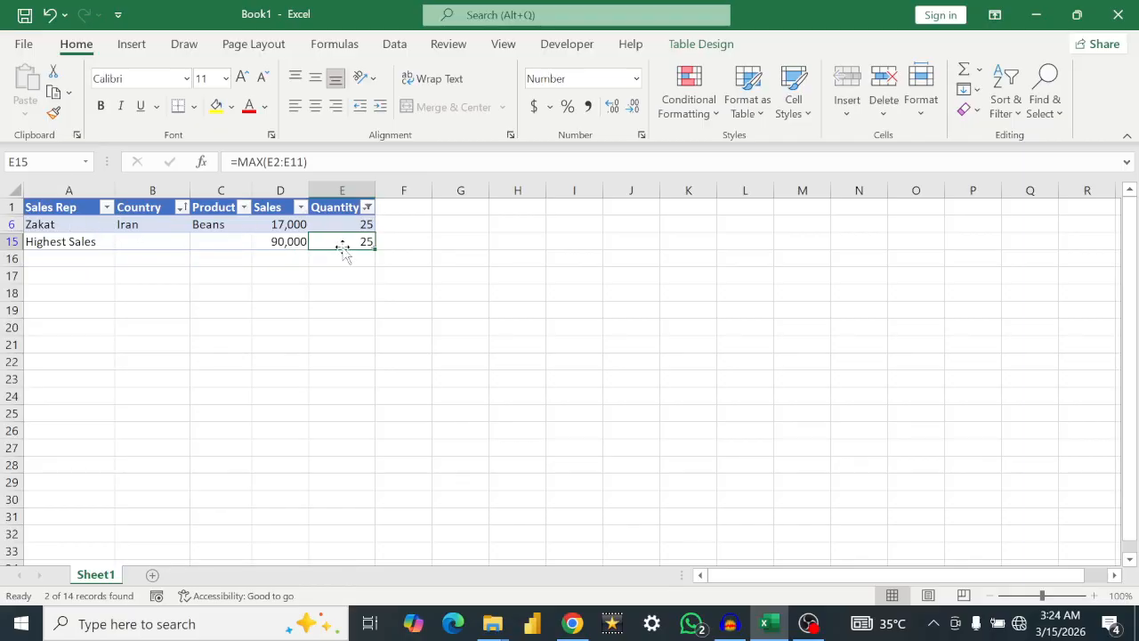
Step: Reselect all values in the Quantity filter so every table row is shown again
left_click(366, 210)
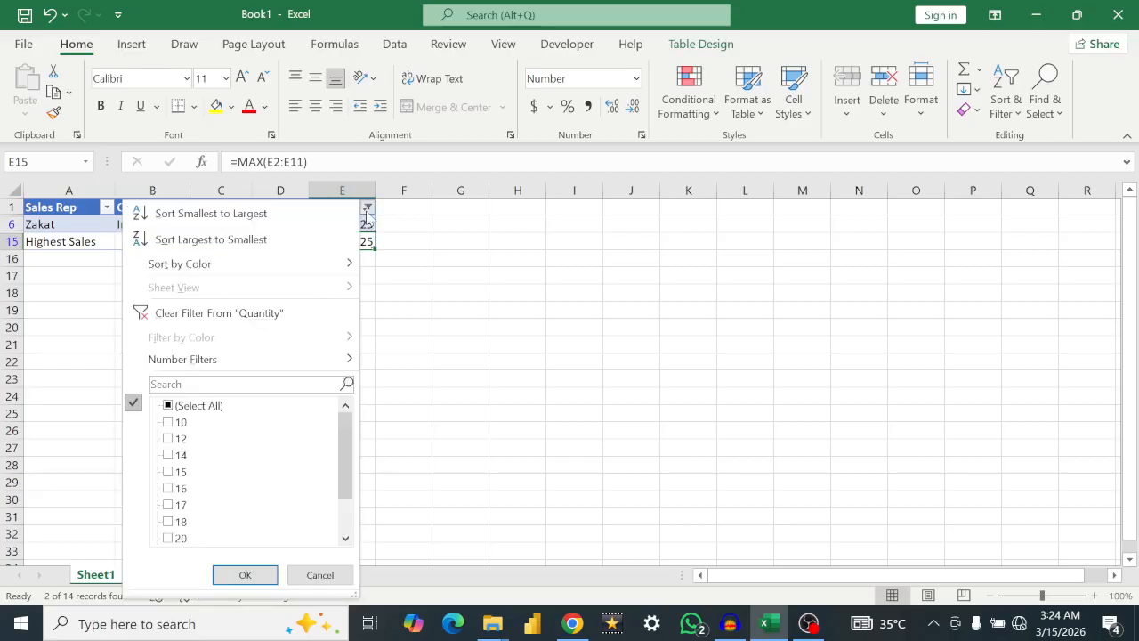
left_click(167, 406)
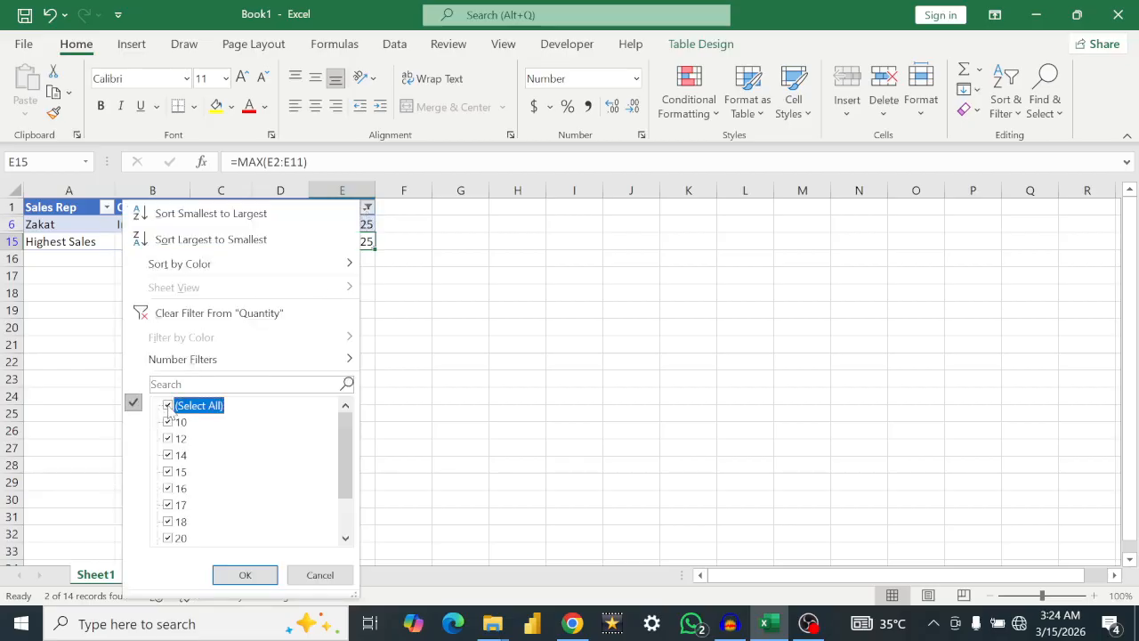
left_click(245, 575)
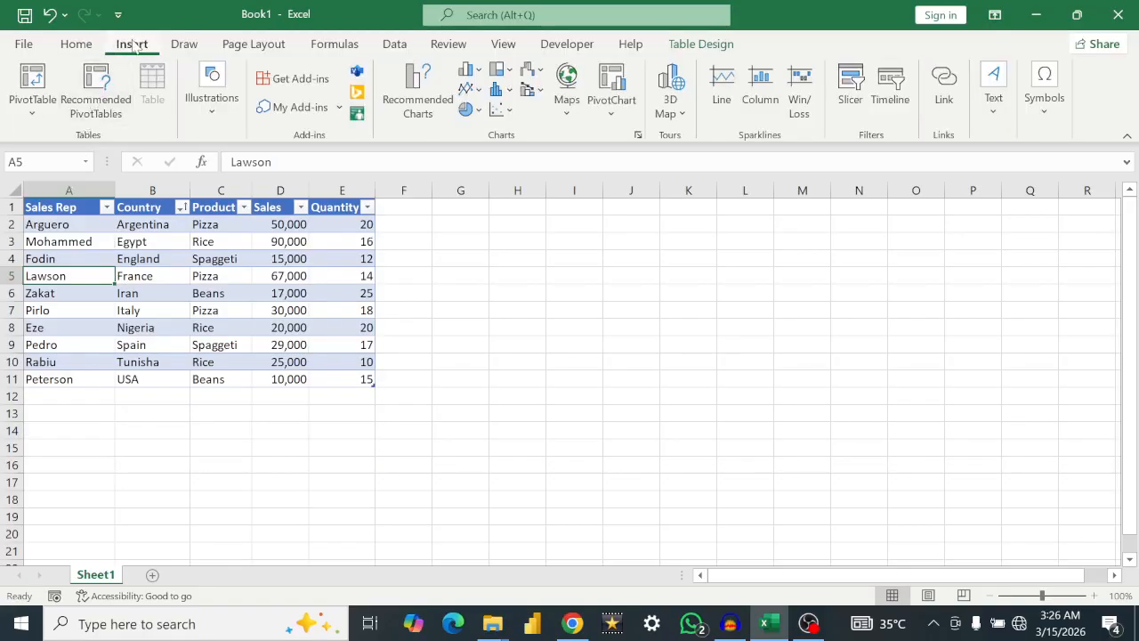
Step: Create a PivotTable from the sales table, Table2, and place it on a new worksheet
left_click(30, 114)
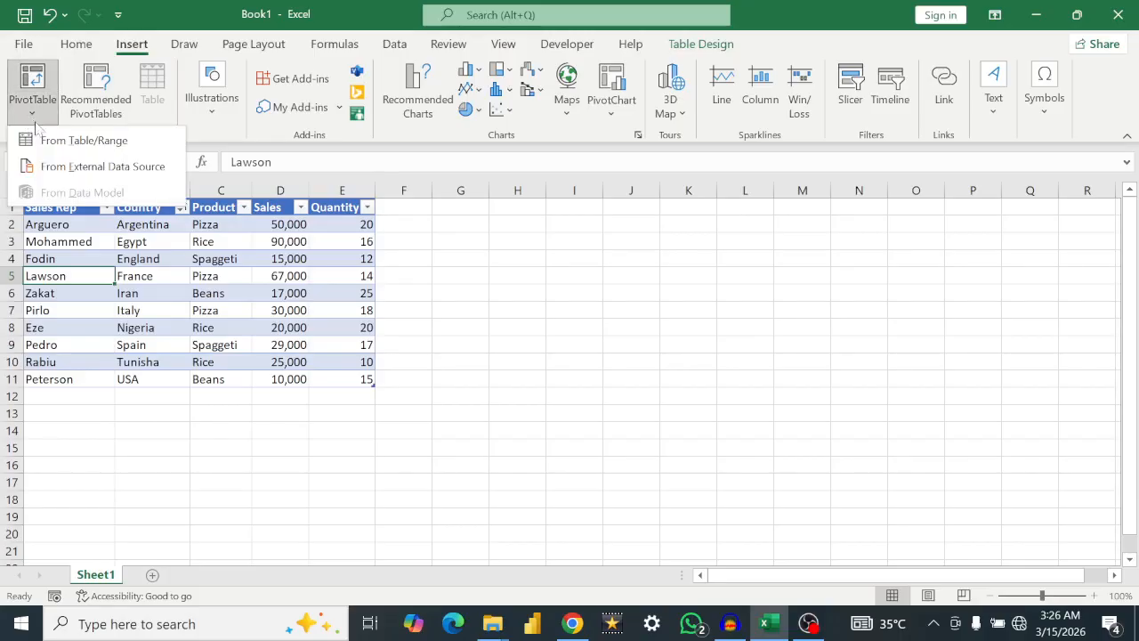
left_click(58, 140)
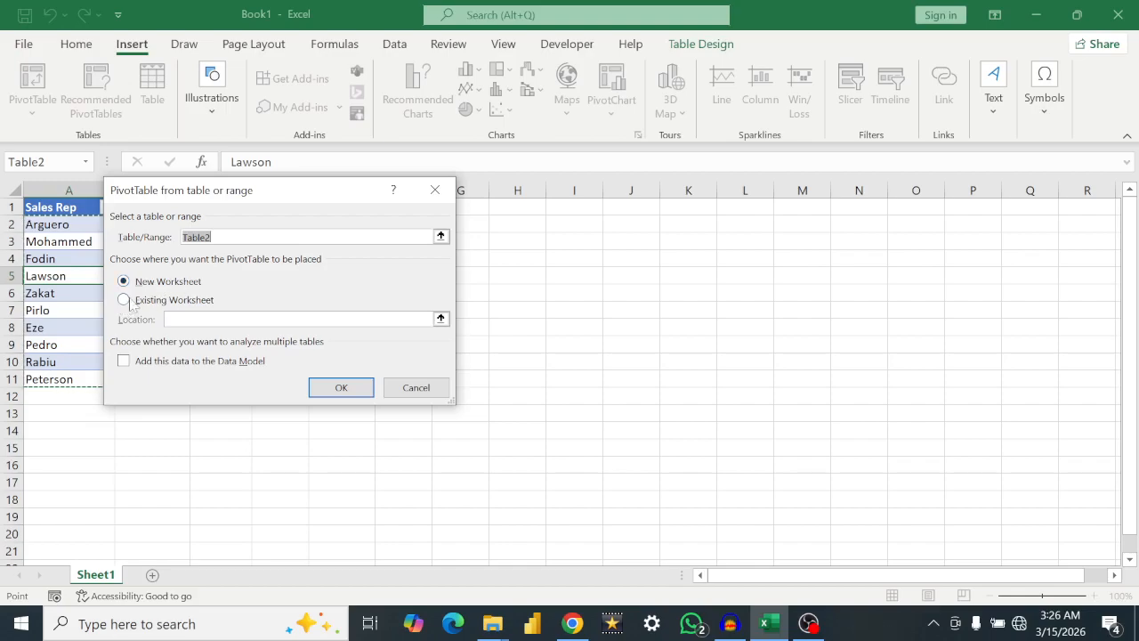
left_click(331, 390)
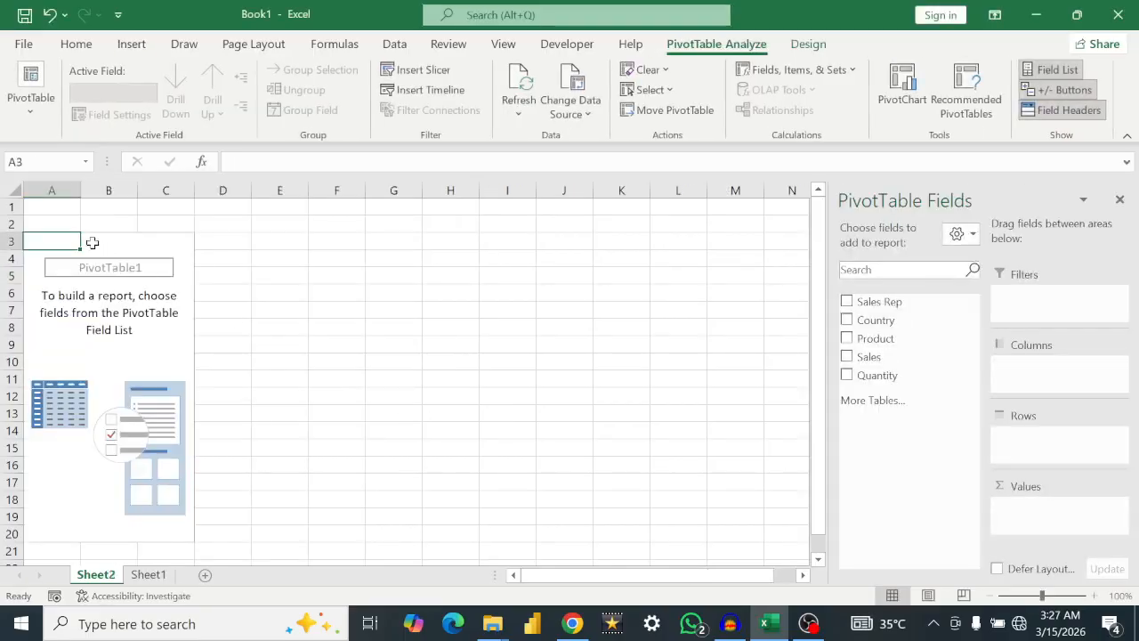
Step: Rename the new PivotTable worksheet as Analysis
right_click(98, 577)
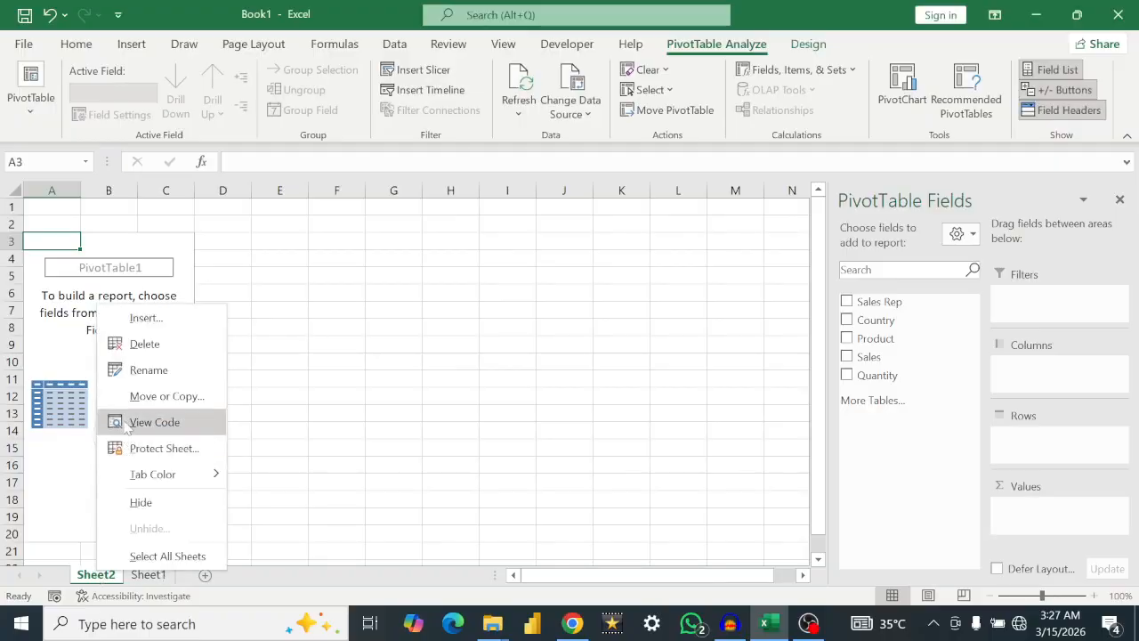
right_click(97, 579)
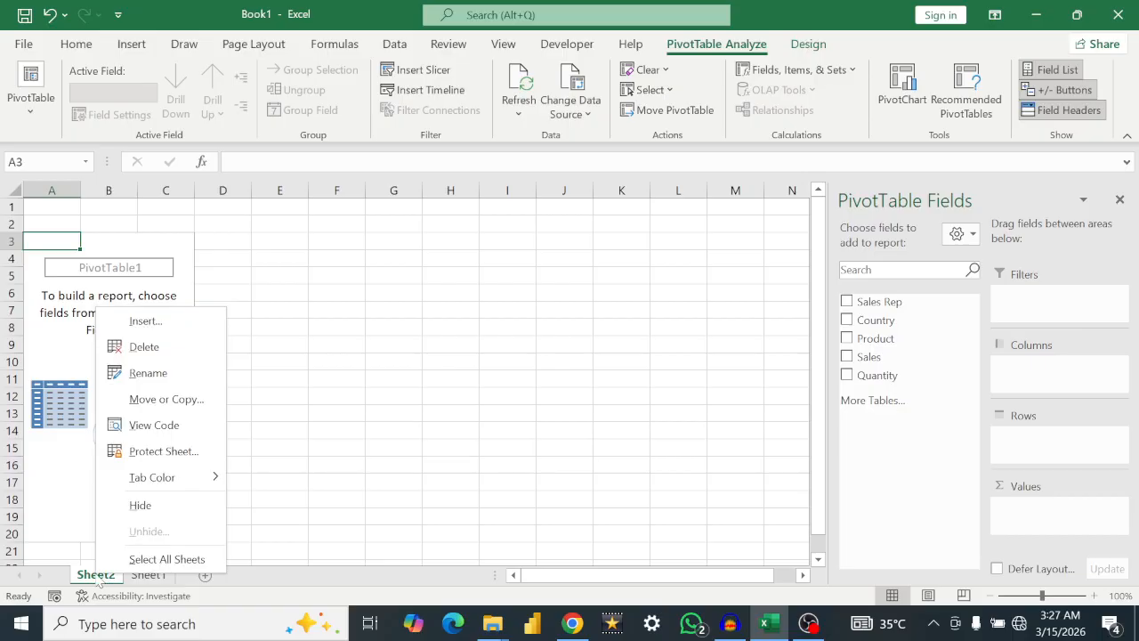
left_click(146, 372)
type("Analysis")
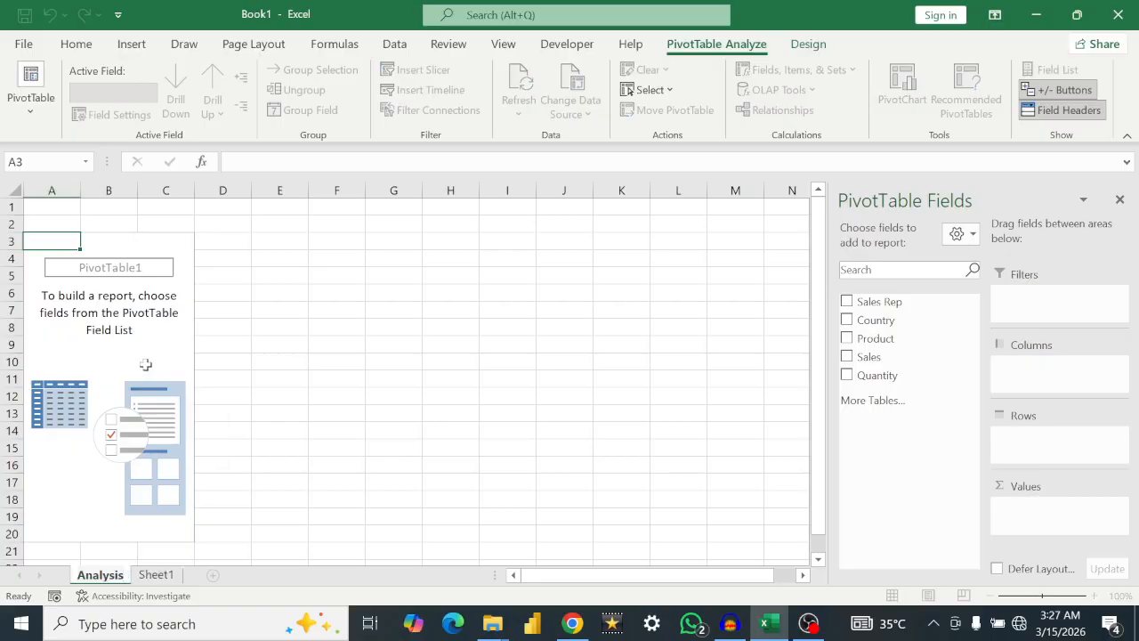
key("Return")
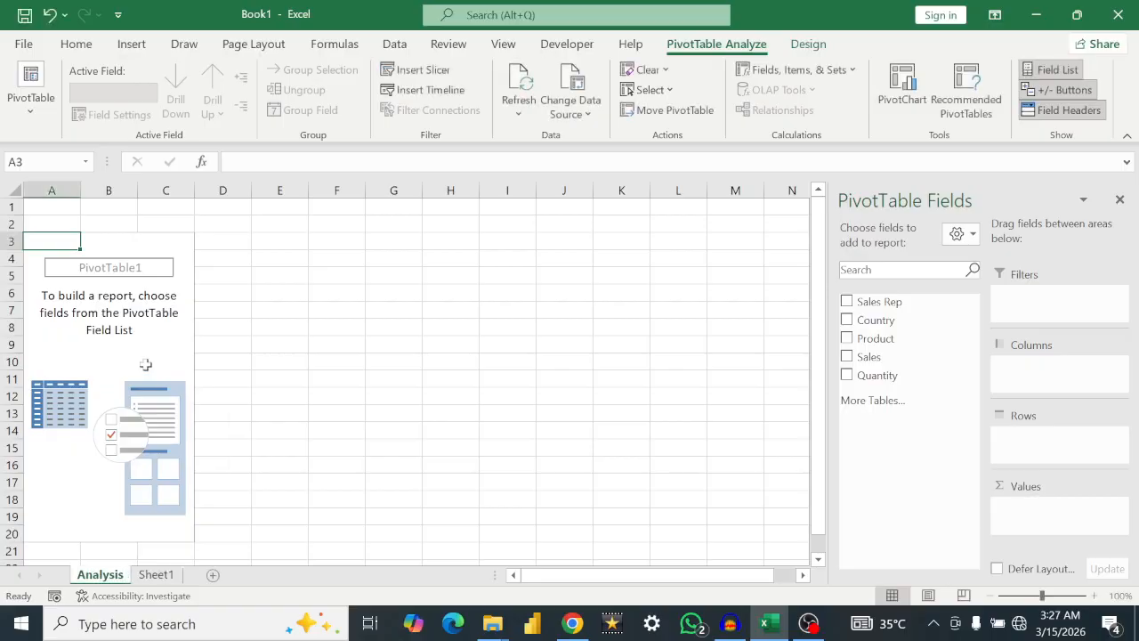
Step: Rename Sheet1, which holds the source sales table, as dataset
right_click(160, 576)
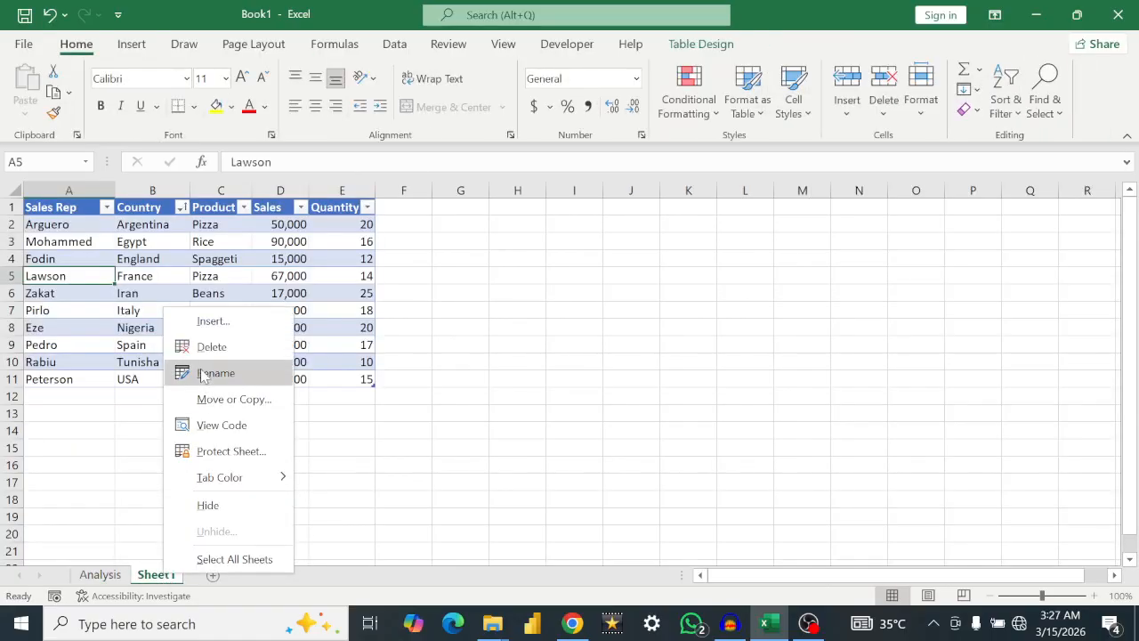
left_click(203, 373)
type("dataset")
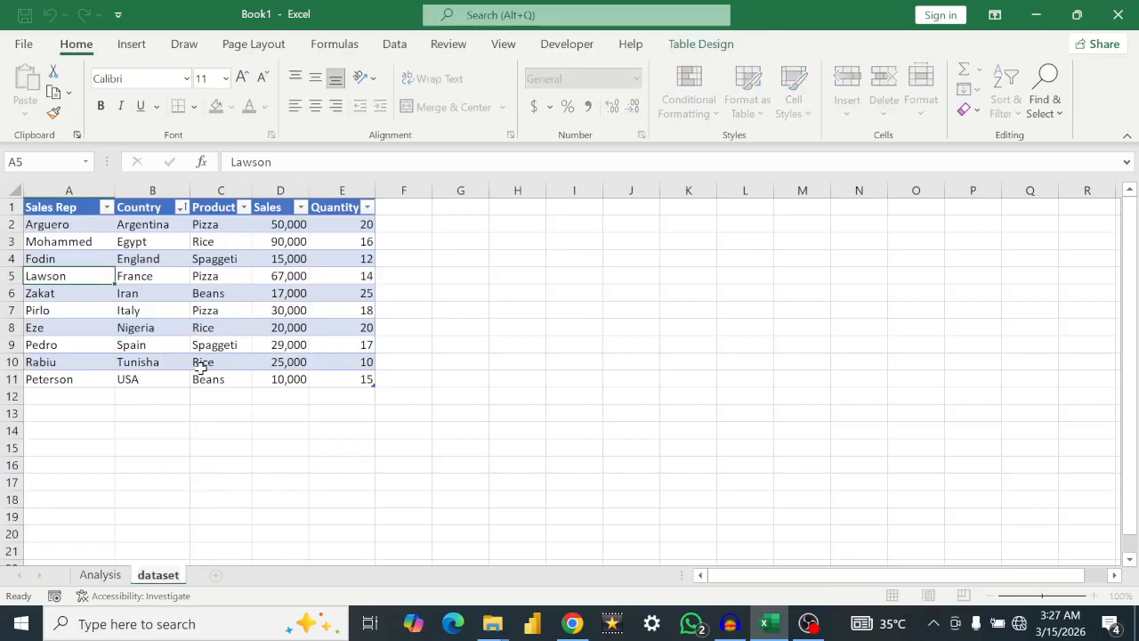
key("Return")
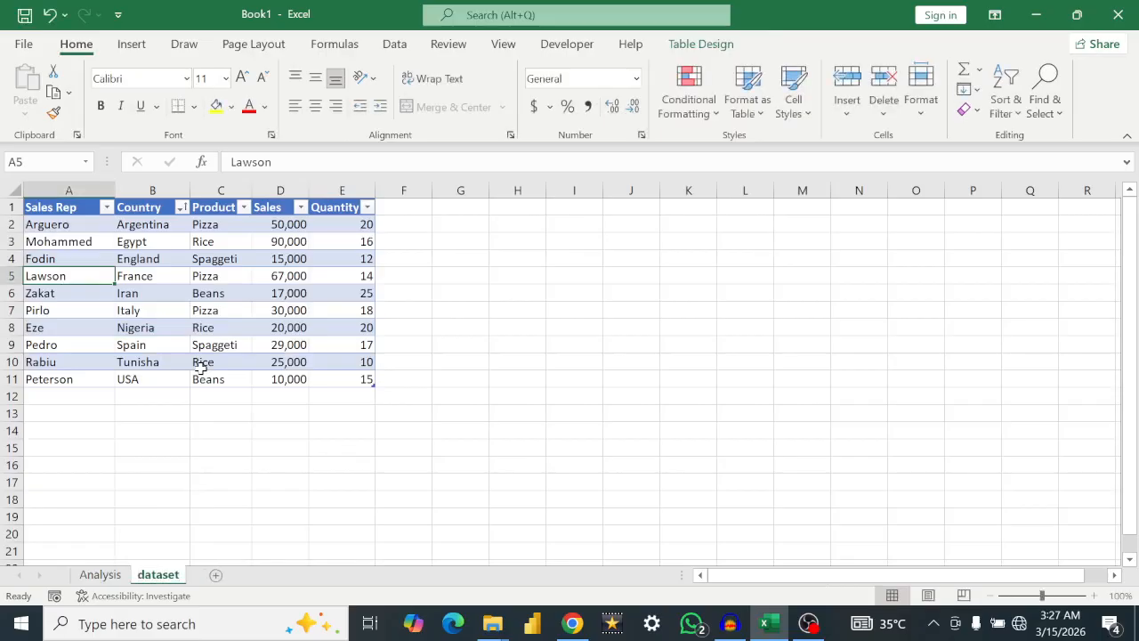
Step: On the Analysis sheet, add Product to the PivotTable's rows and Sales to its values to sum sales per product
left_click(102, 575)
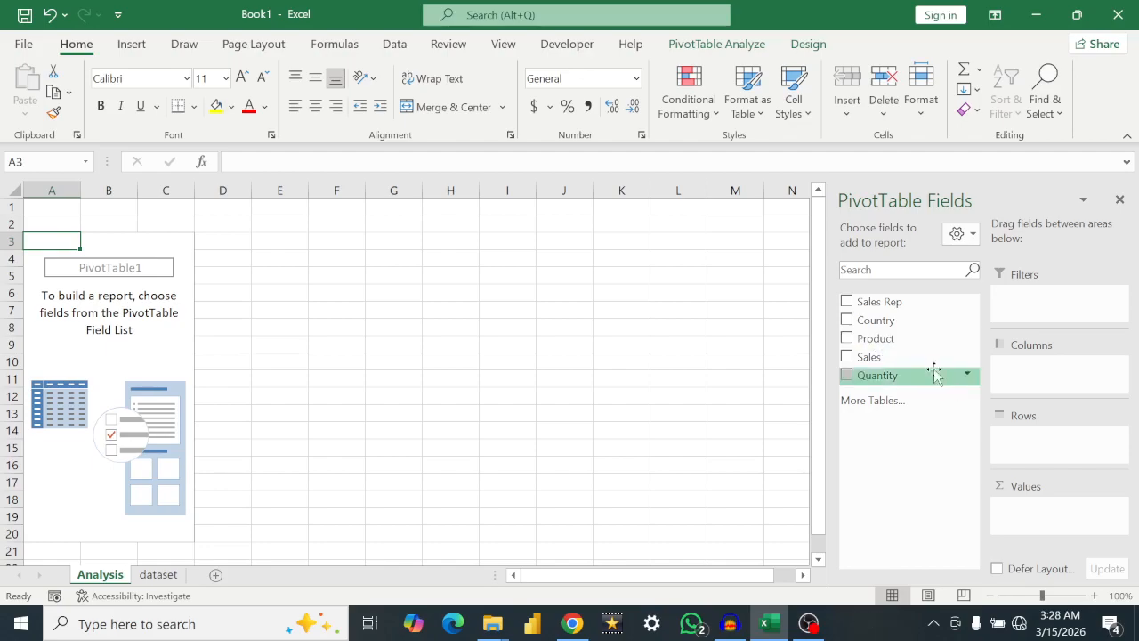
left_click_drag(888, 342, 1048, 447)
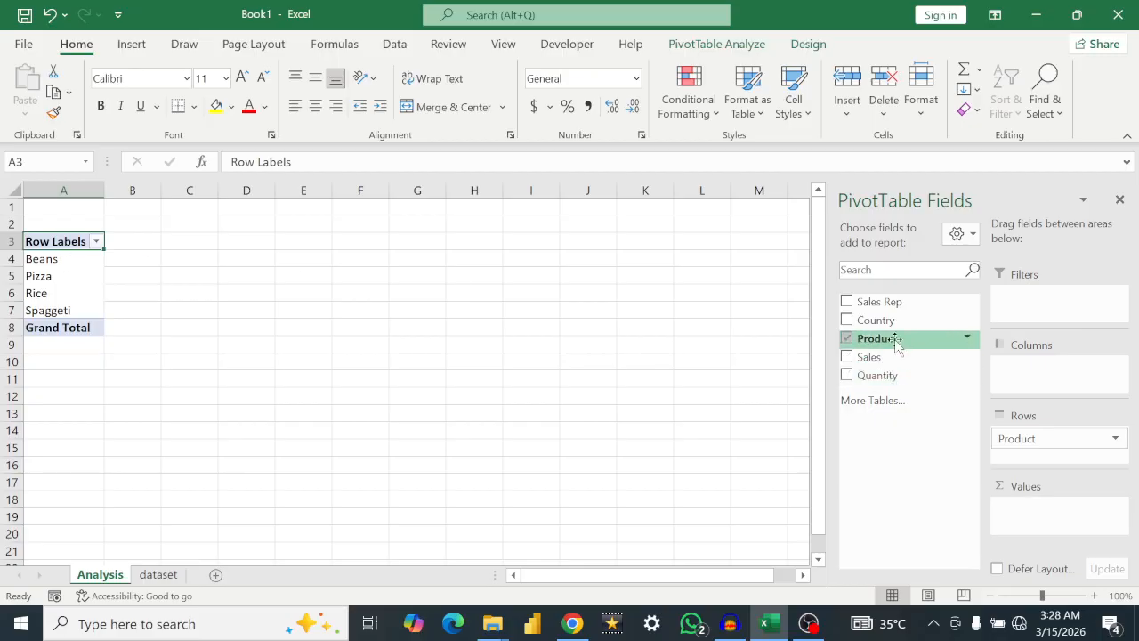
left_click_drag(882, 358, 1031, 509)
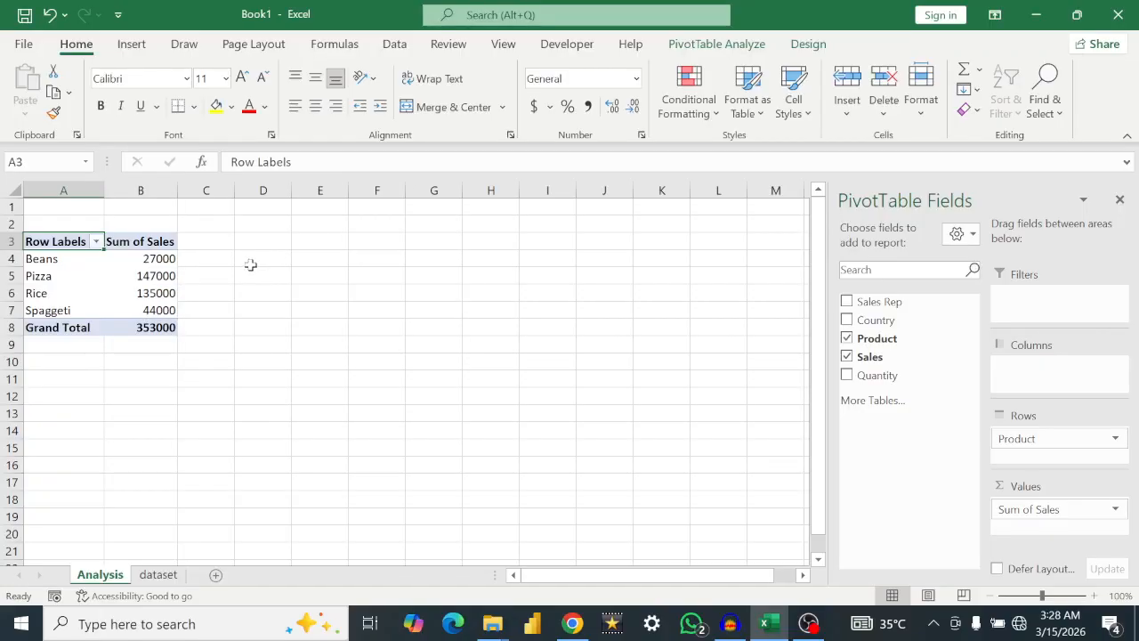
Step: Sort the products in the PivotTable in descending order by Sum of Sales
left_click(95, 241)
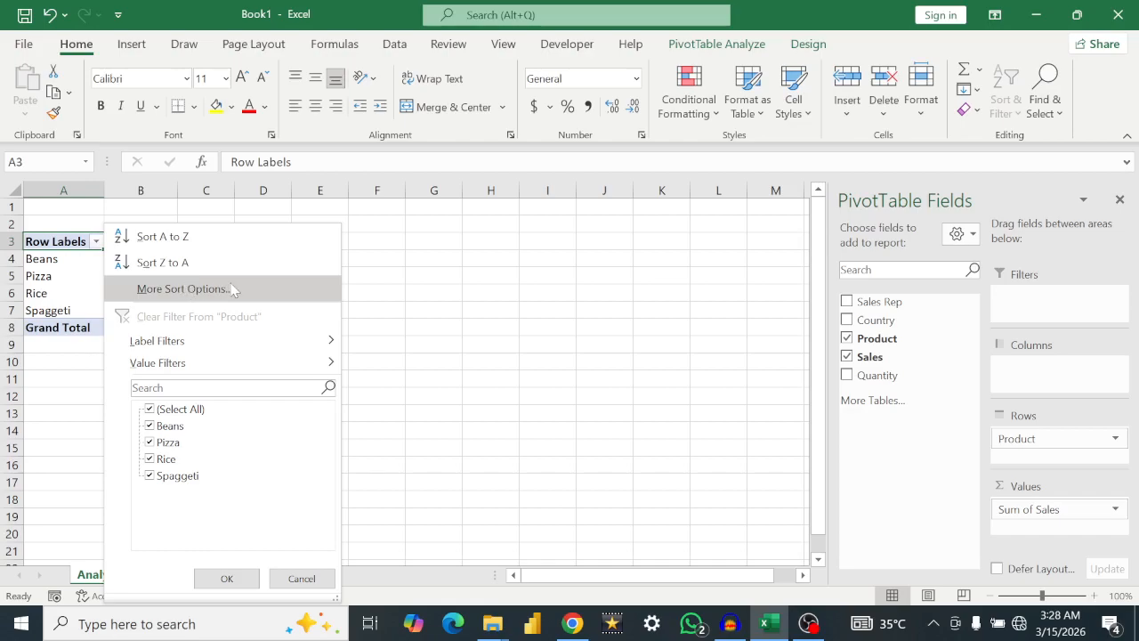
left_click(182, 288)
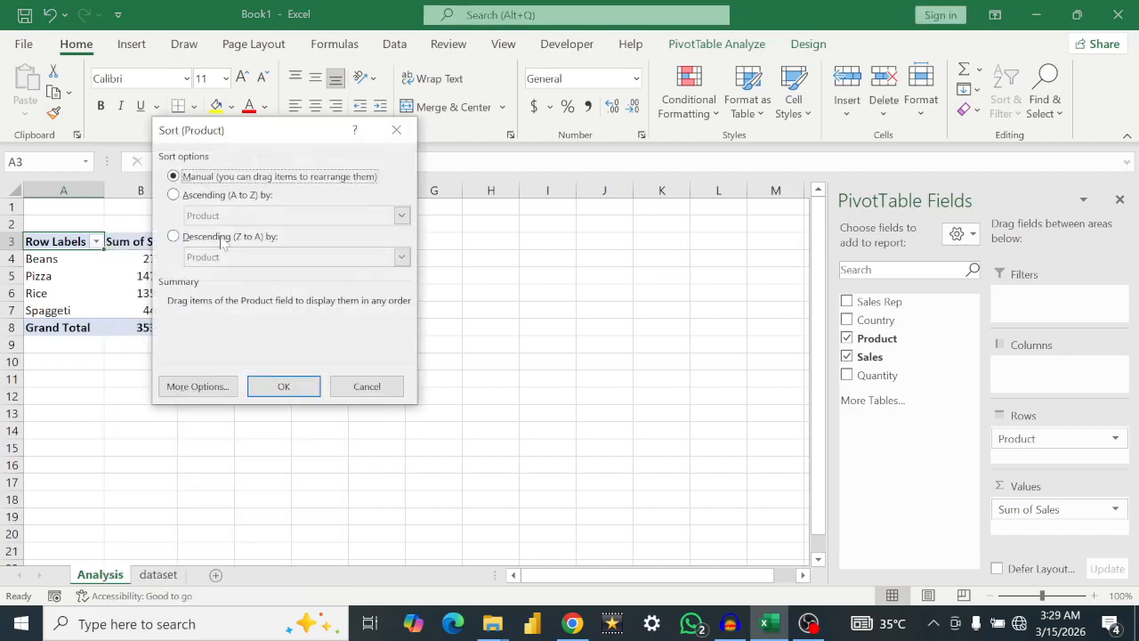
left_click(173, 236)
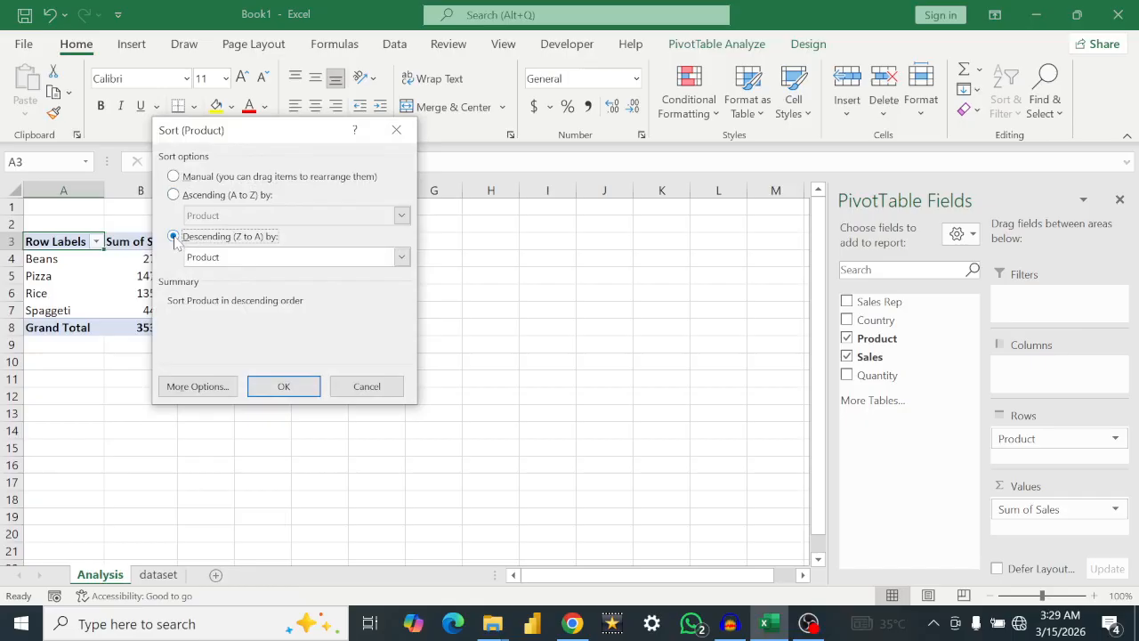
left_click(401, 257)
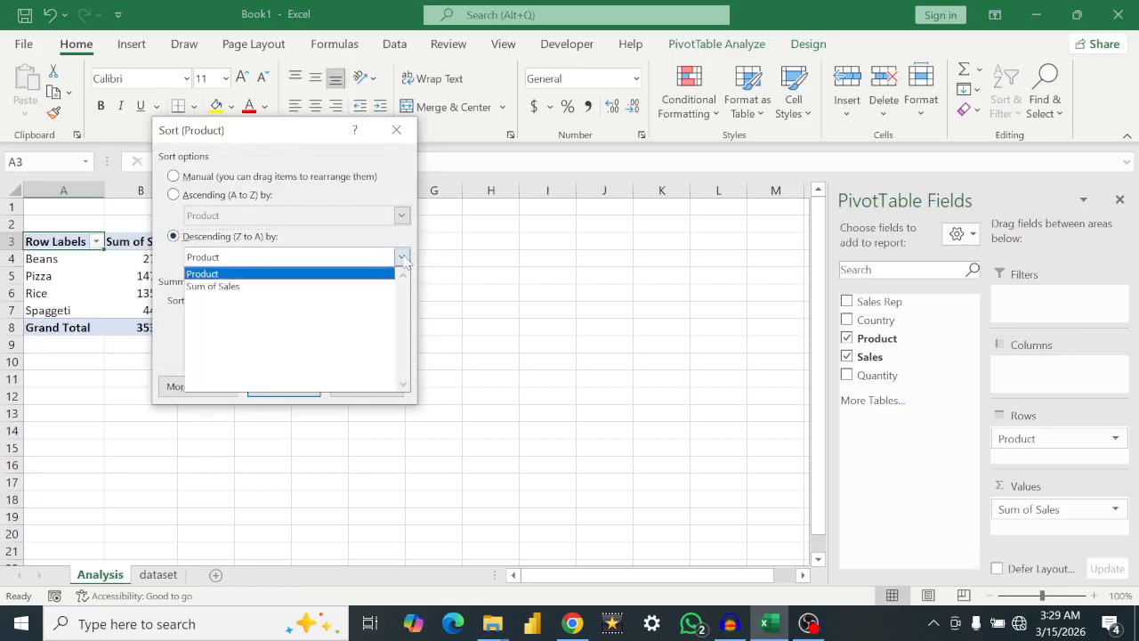
left_click(280, 287)
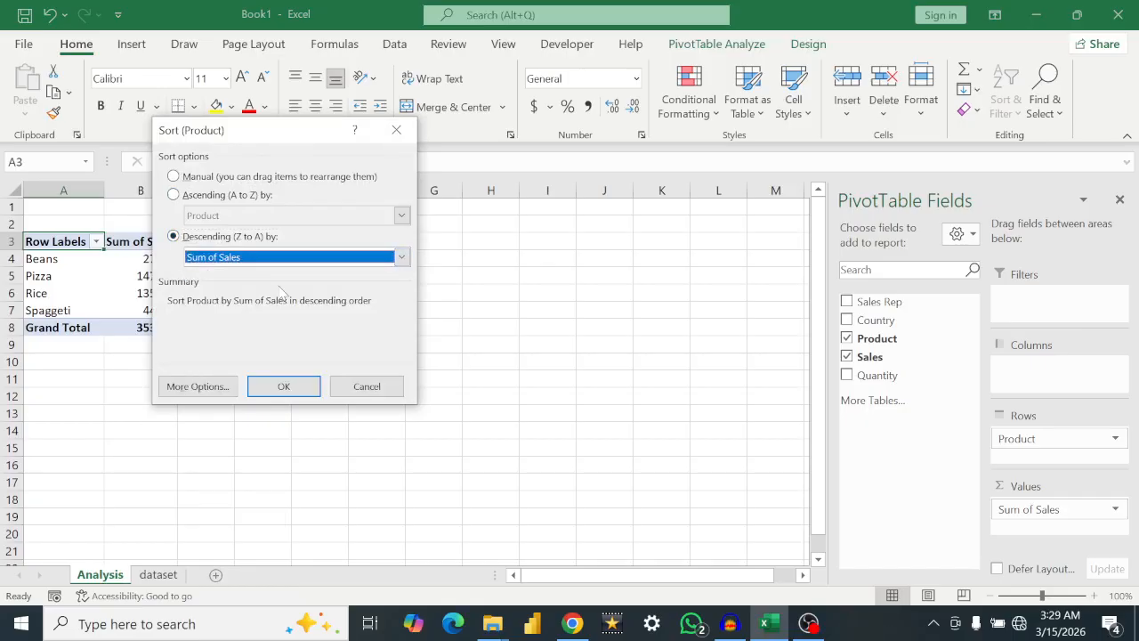
left_click(283, 386)
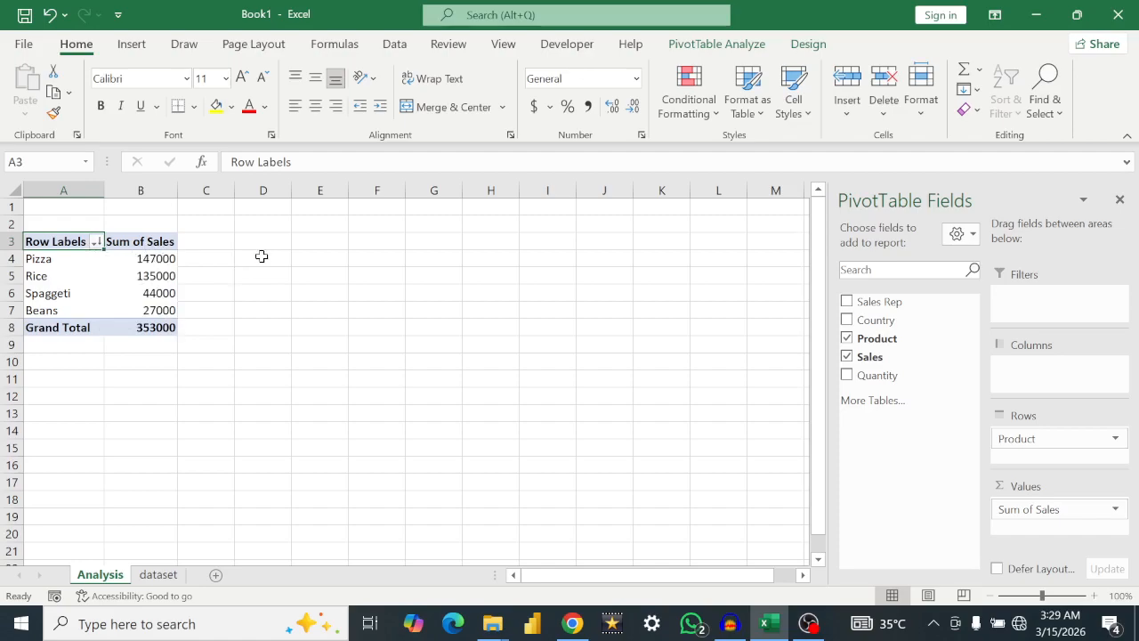
Step: Copy the whole product PivotTable, including its headers and grand total, and paste the copy at cell D3
left_click(217, 257)
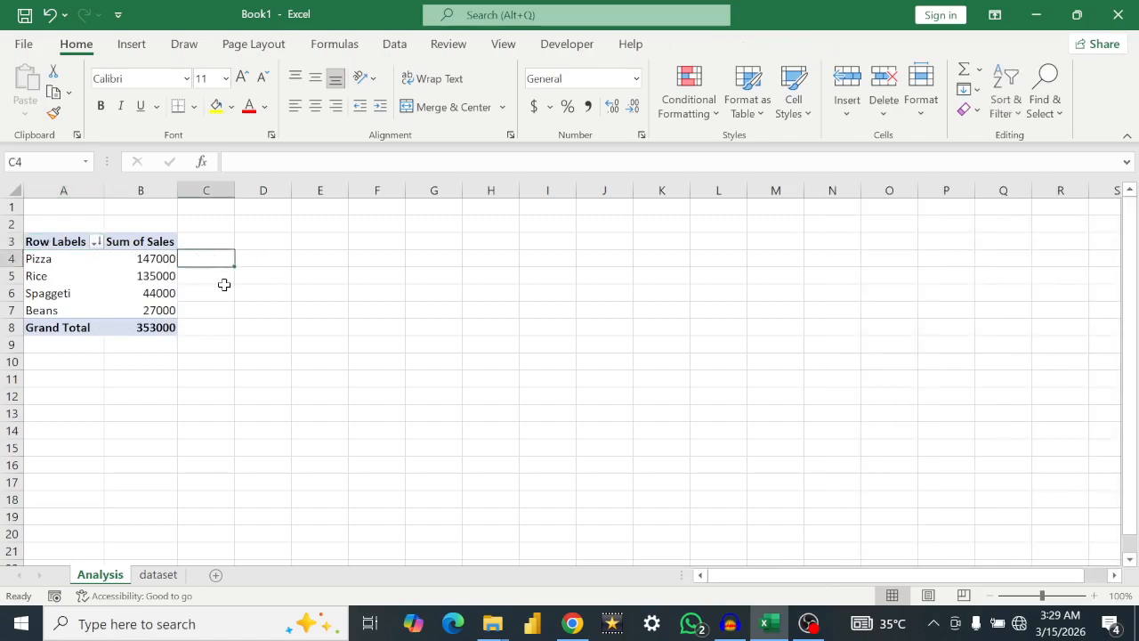
left_click(114, 276)
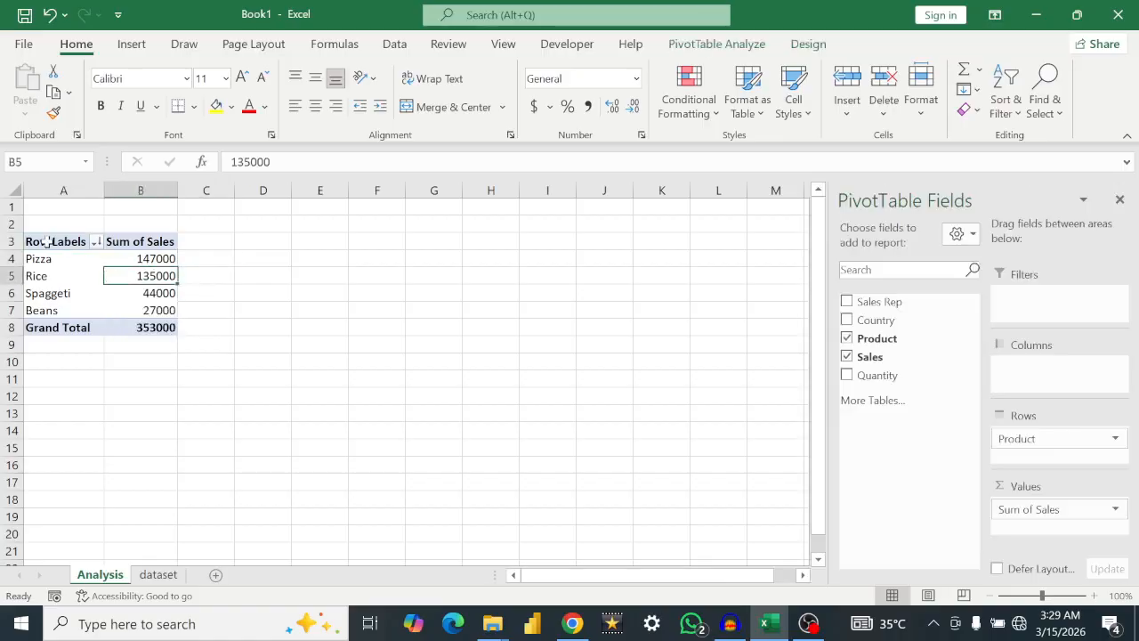
left_click_drag(46, 241, 163, 322)
key("ctrl+c")
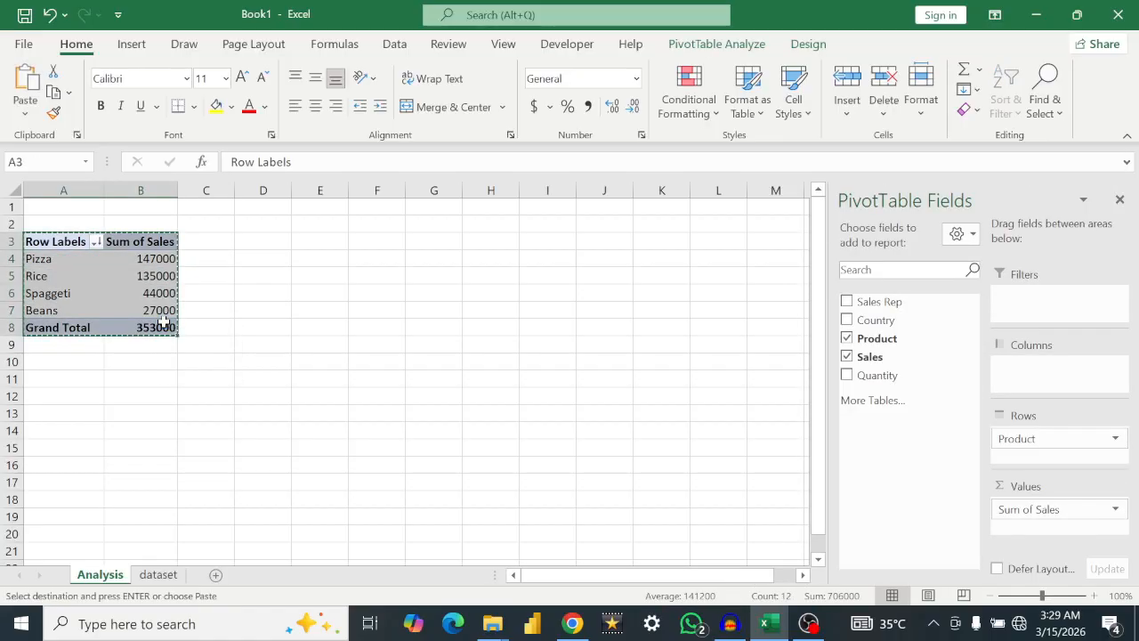
left_click(278, 240)
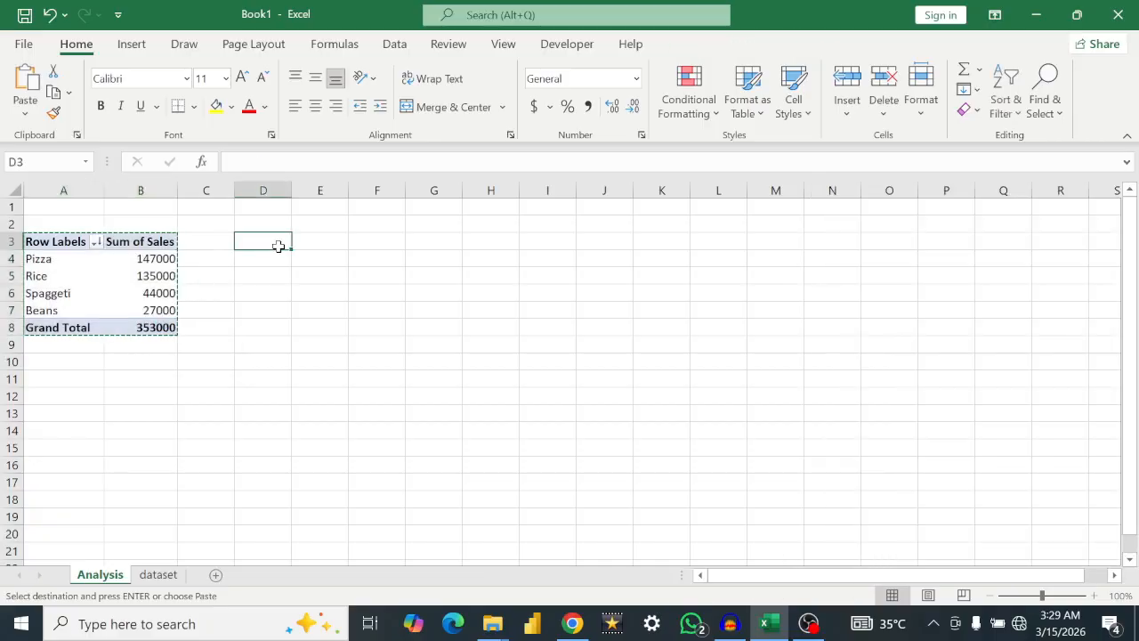
key("ctrl+v")
left_click(394, 277)
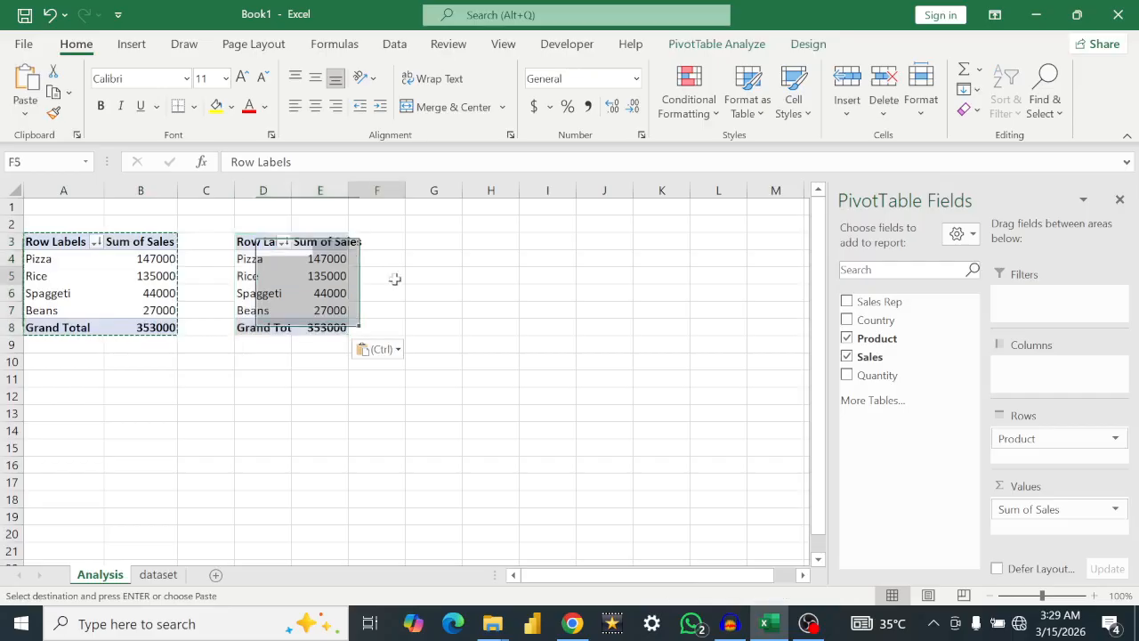
Step: In the copied PivotTable at D3, replace Product with Country in the rows to sum sales per country
left_click(295, 269)
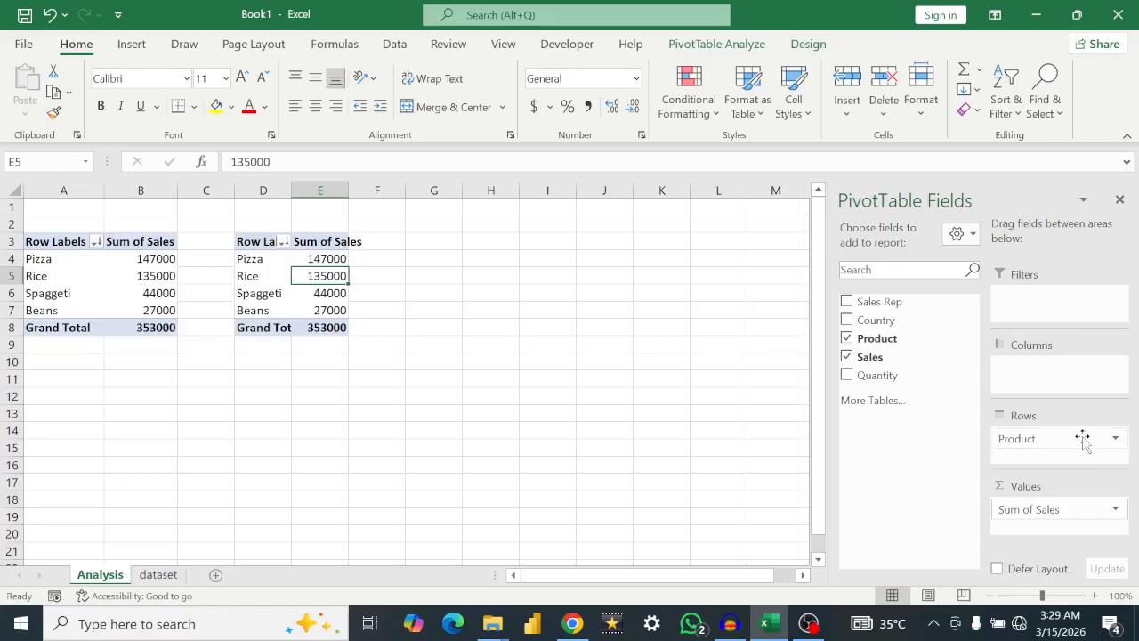
left_click_drag(1083, 438, 717, 400)
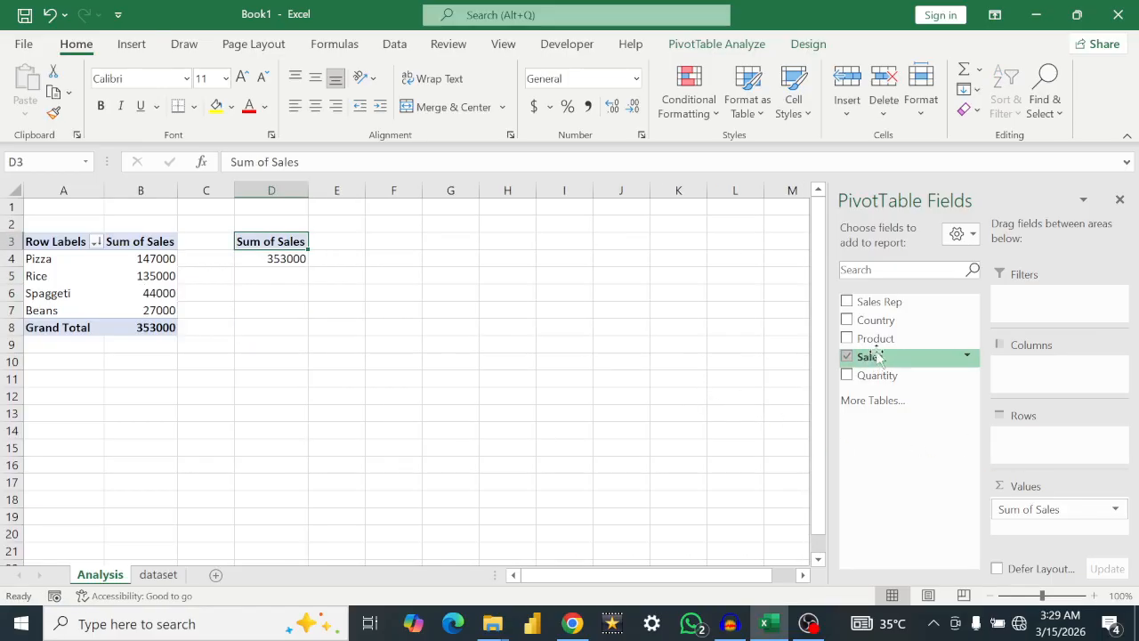
left_click_drag(870, 321, 1032, 433)
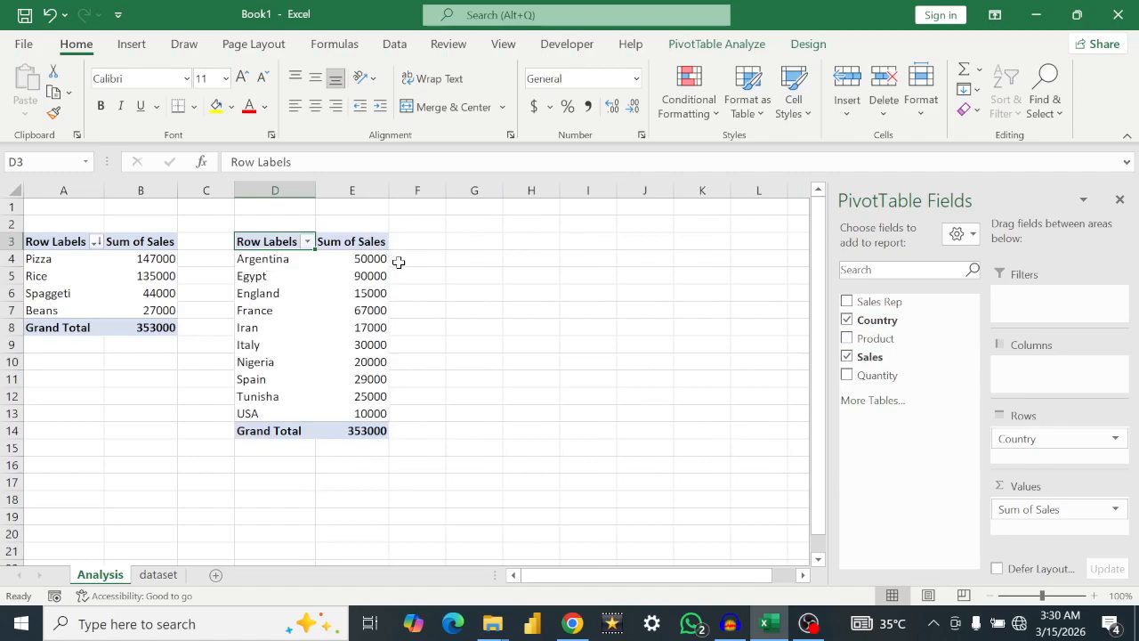
Step: Paste another copy of the whole product PivotTable at cell G3, beside the country PivotTable
mouse_move(383, 324)
left_click_drag(44, 243, 162, 327)
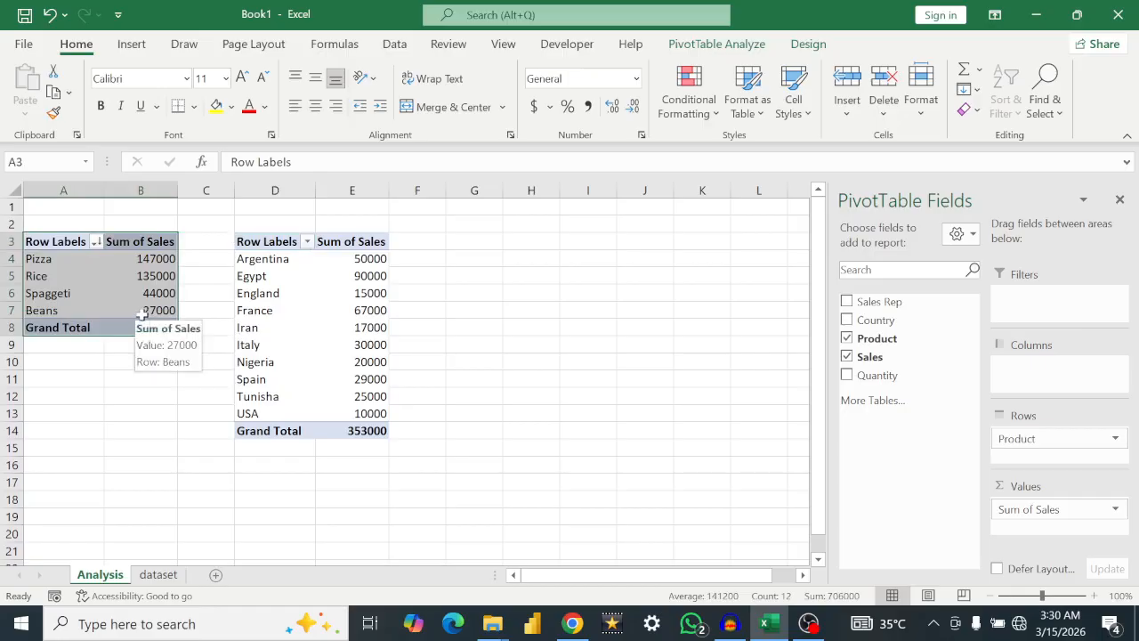
key("ctrl+c")
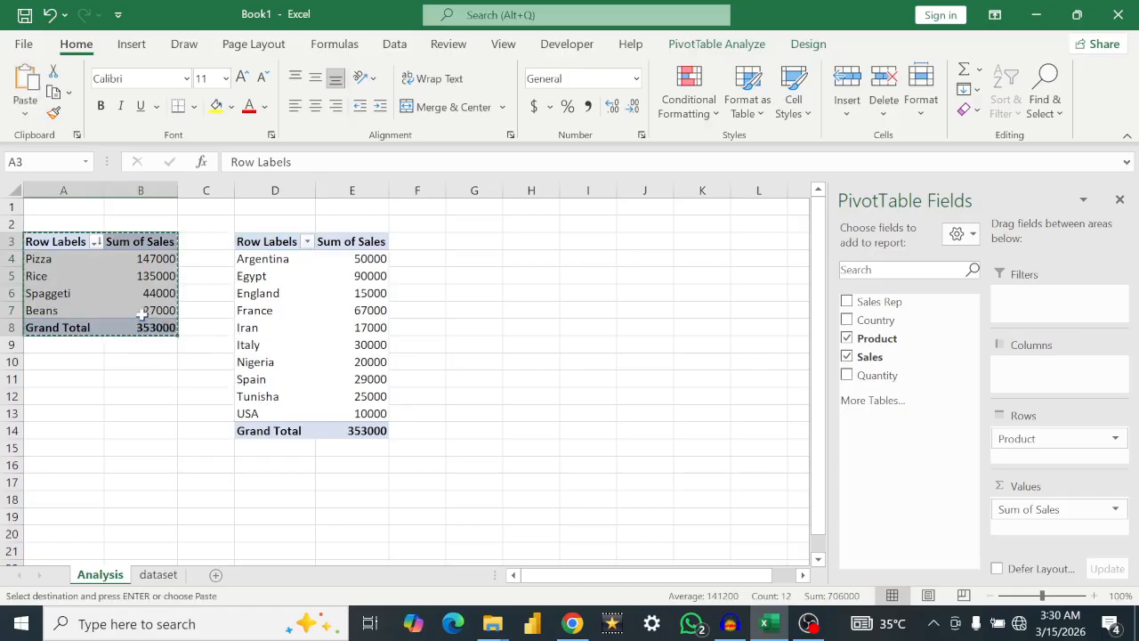
left_click(462, 241)
key("ctrl+v")
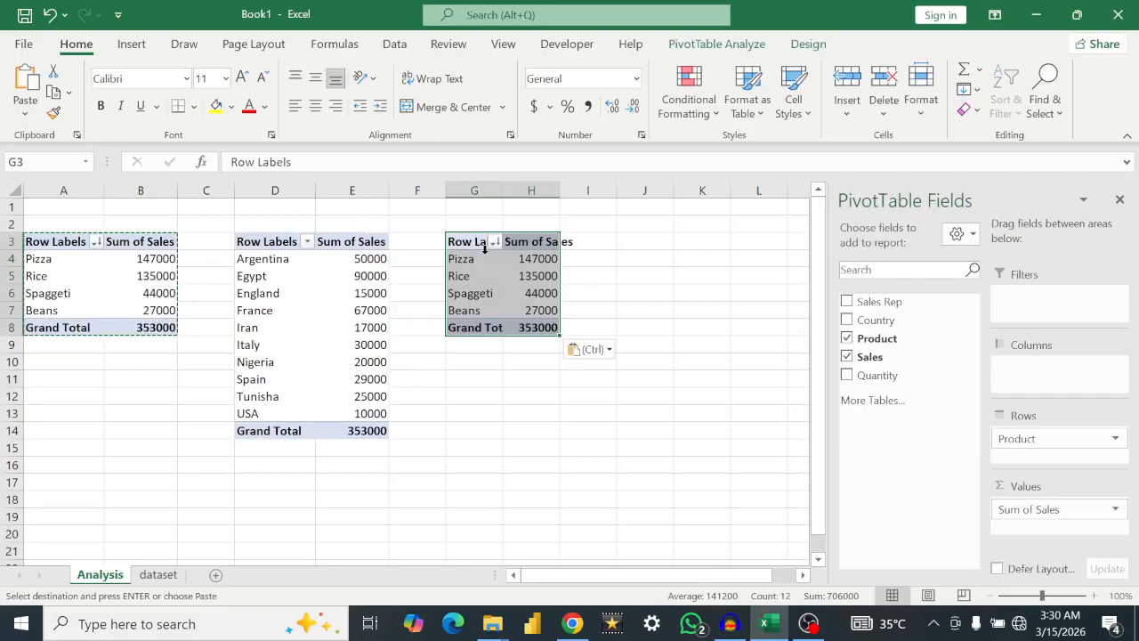
left_click(605, 292)
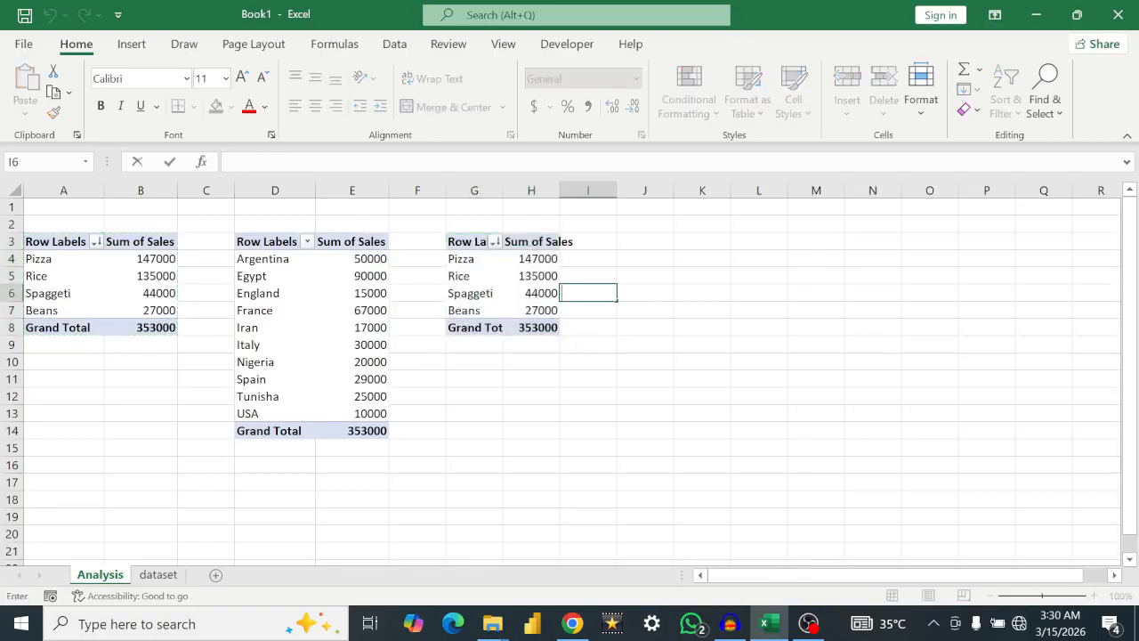
Step: In the PivotTable at G3, replace Product with Sales Rep in the rows to sum sales per representative
left_click(500, 278)
left_click_drag(1053, 442, 739, 427)
left_click_drag(881, 302, 1032, 438)
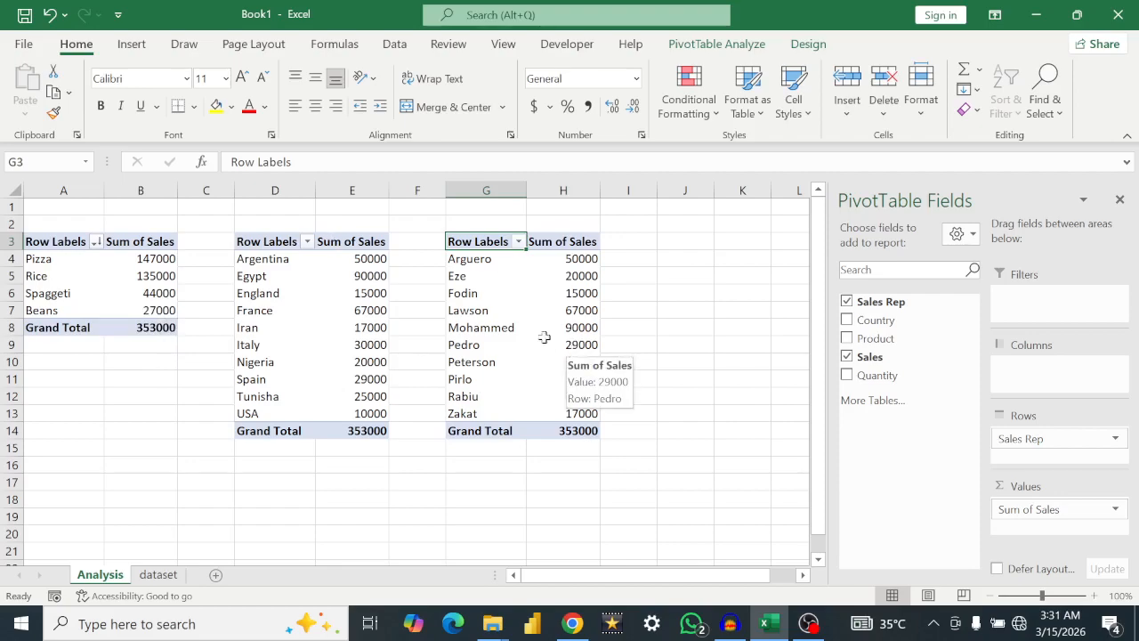
Step: Sort the countries in the PivotTable at D3 in descending order by Sum of Sales
left_click(275, 241)
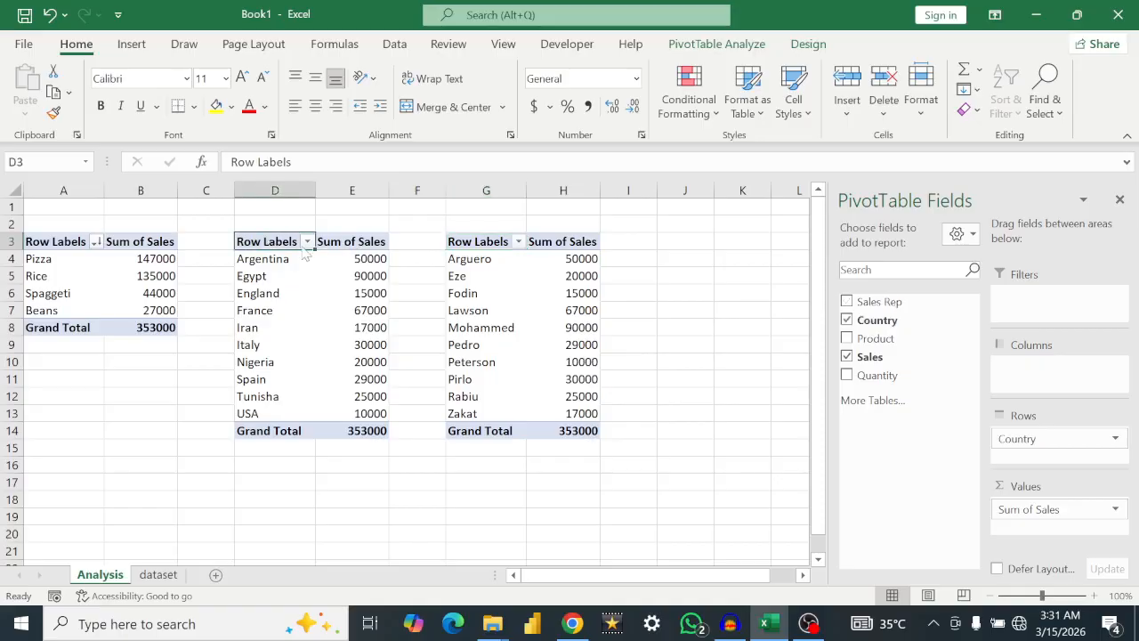
left_click(307, 242)
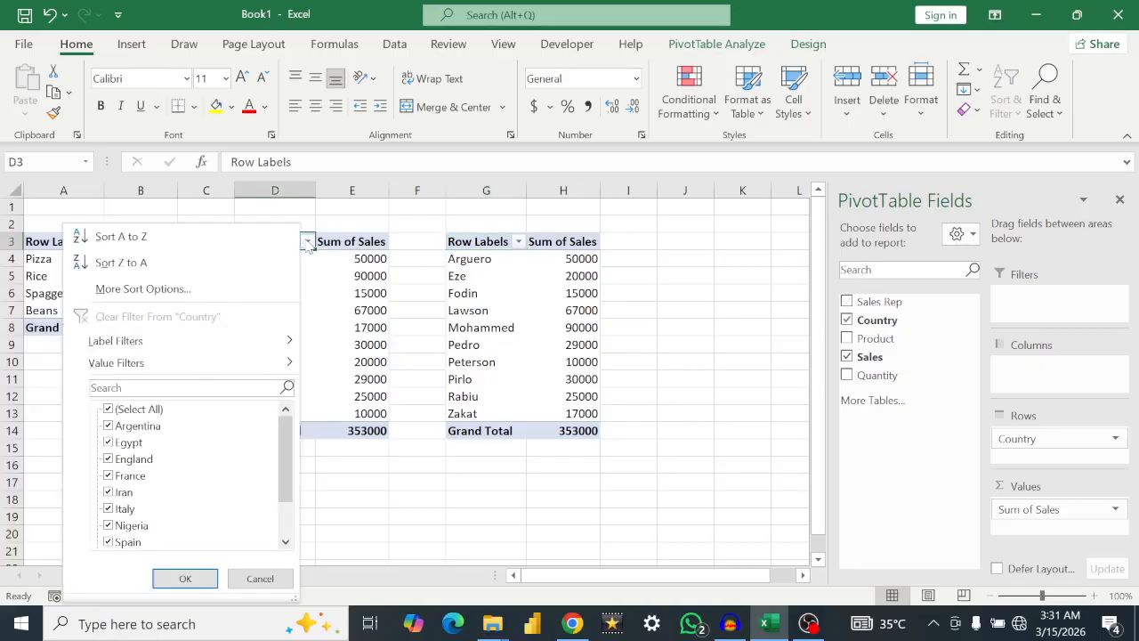
left_click(189, 292)
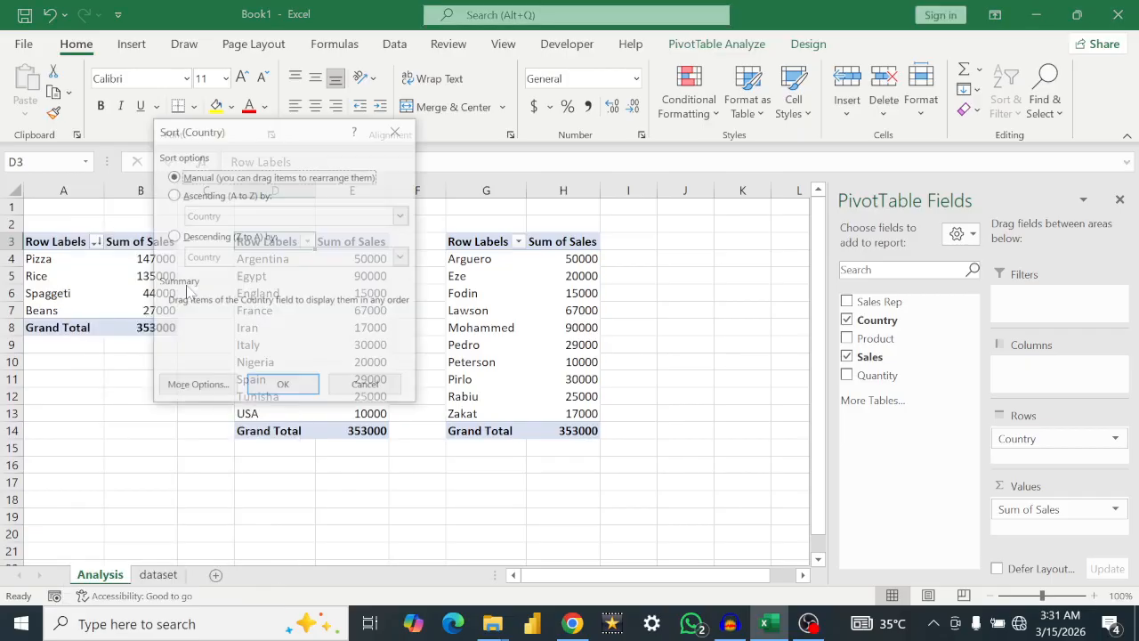
left_click(173, 238)
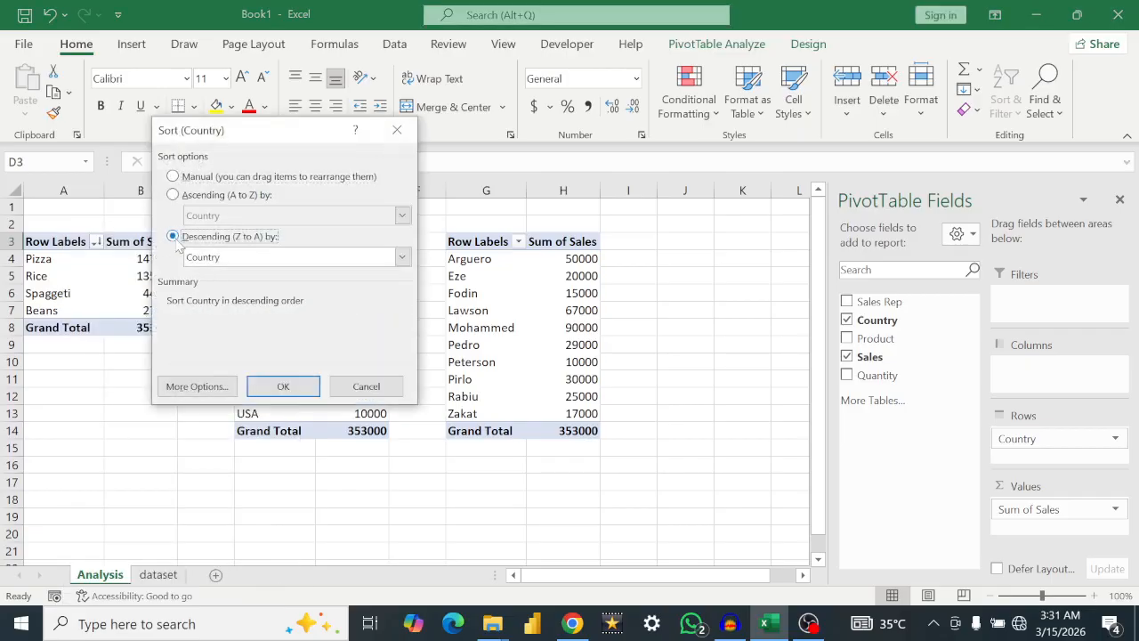
left_click(403, 257)
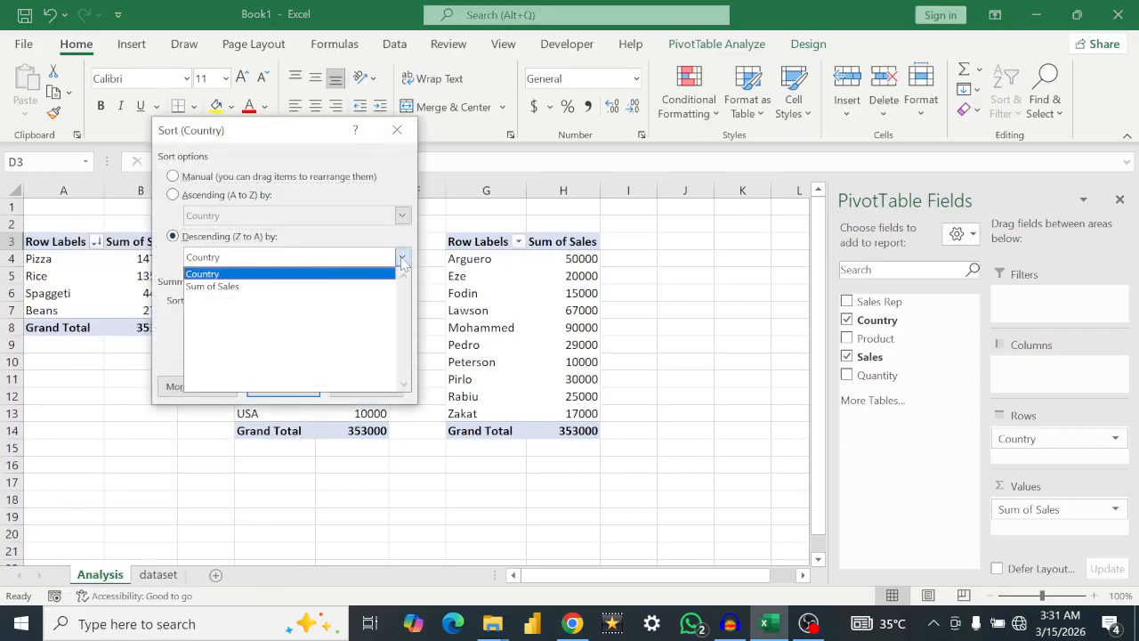
left_click(318, 286)
left_click(285, 388)
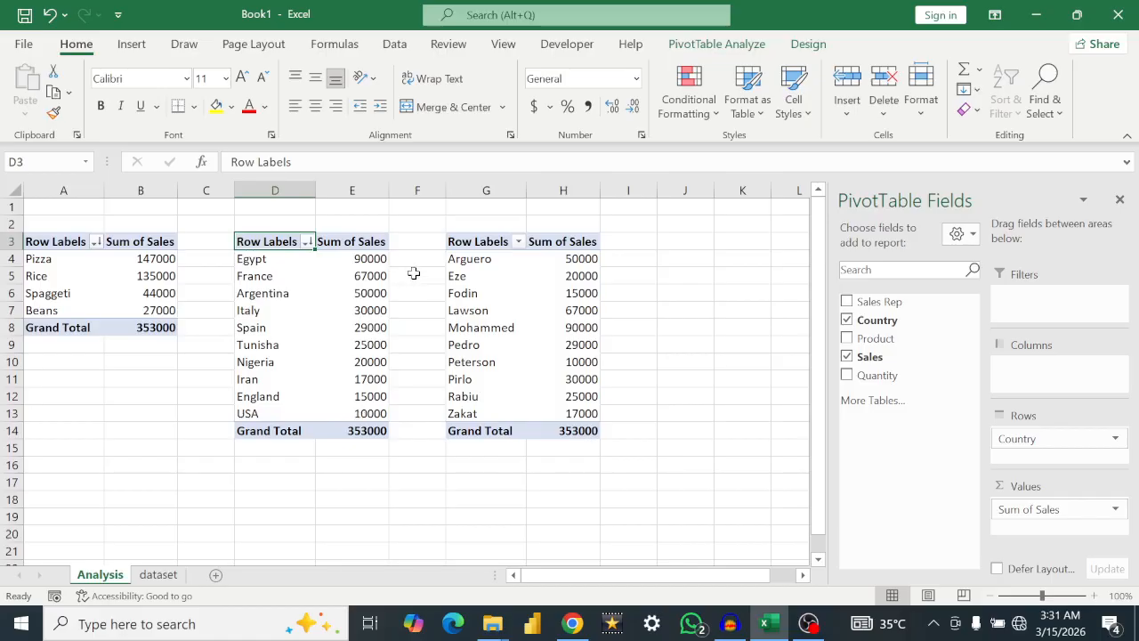
Step: Sort the sales reps in the PivotTable at G3 in descending order by Sum of Sales
left_click(519, 243)
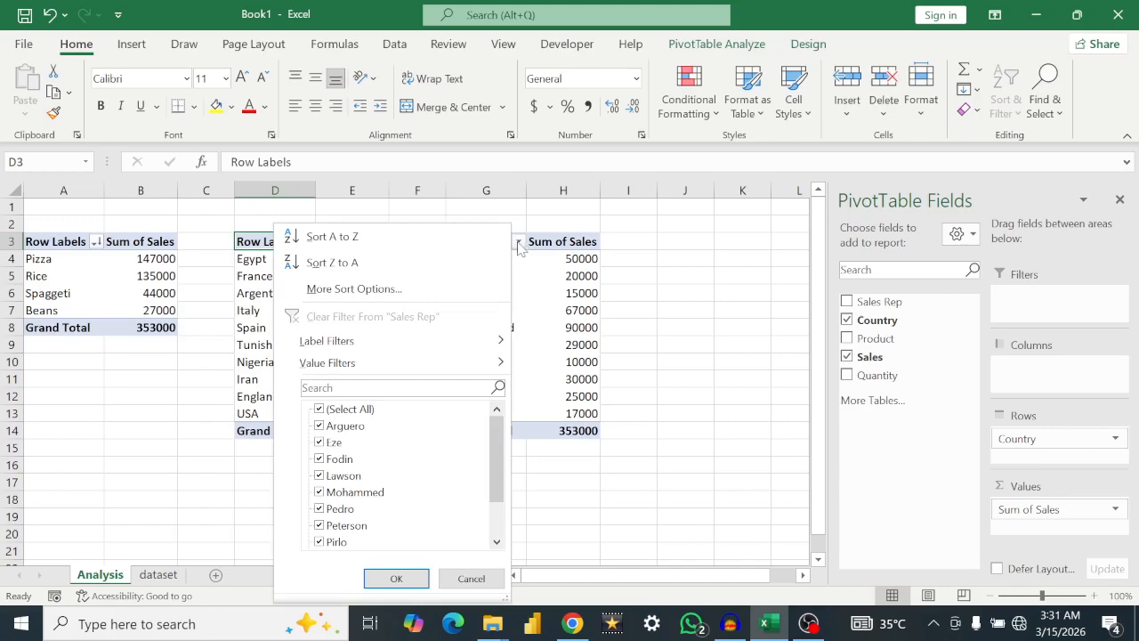
left_click(366, 289)
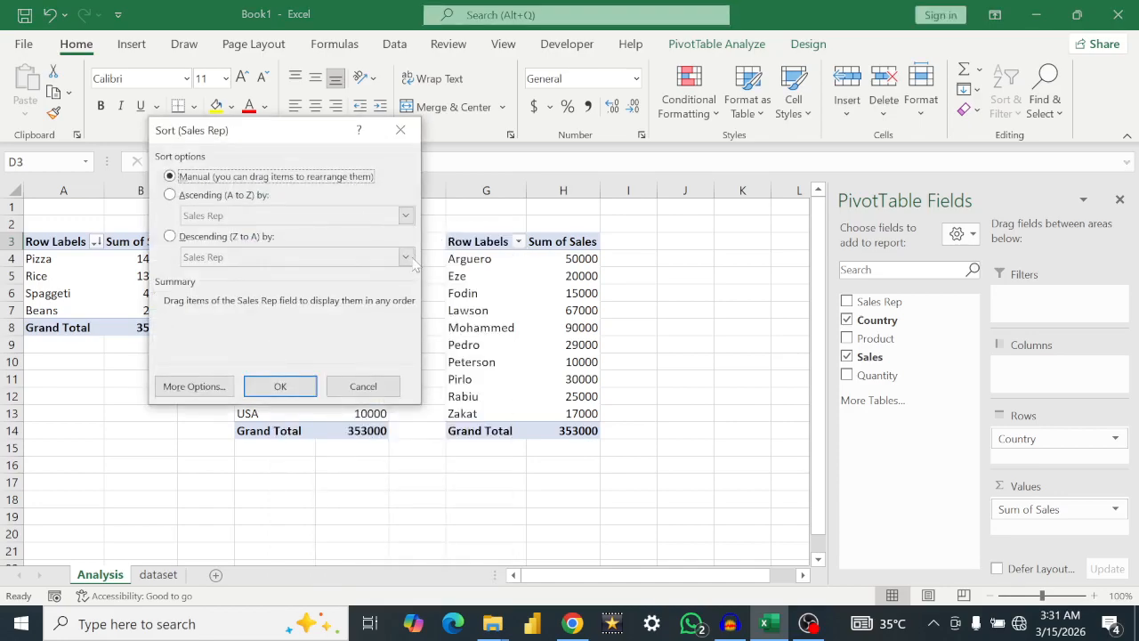
left_click(170, 237)
left_click(405, 257)
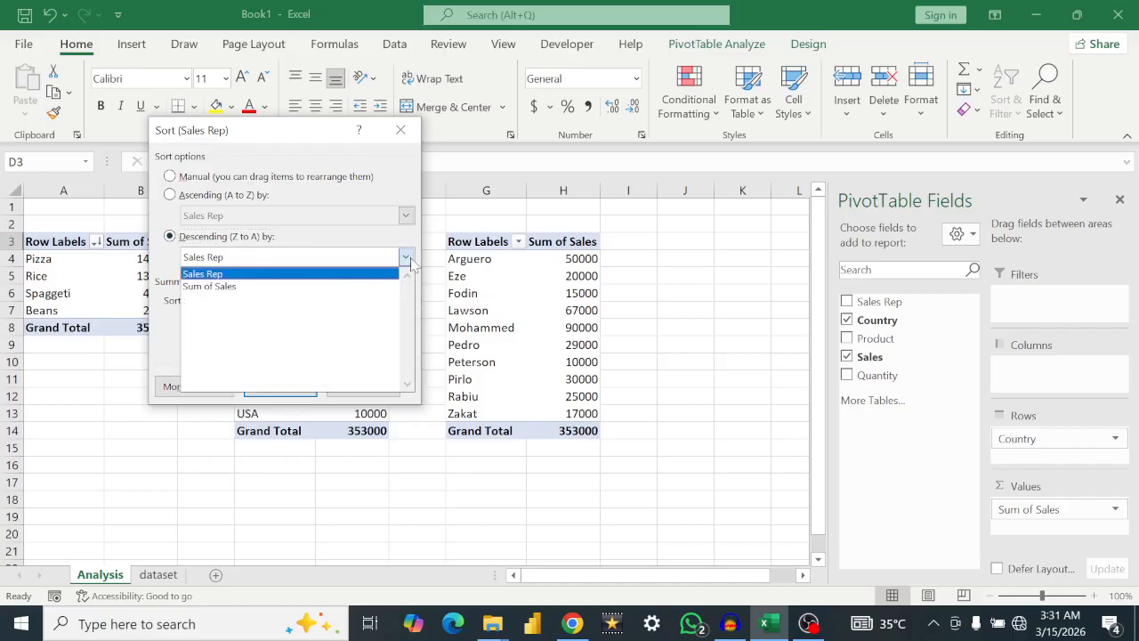
left_click(285, 286)
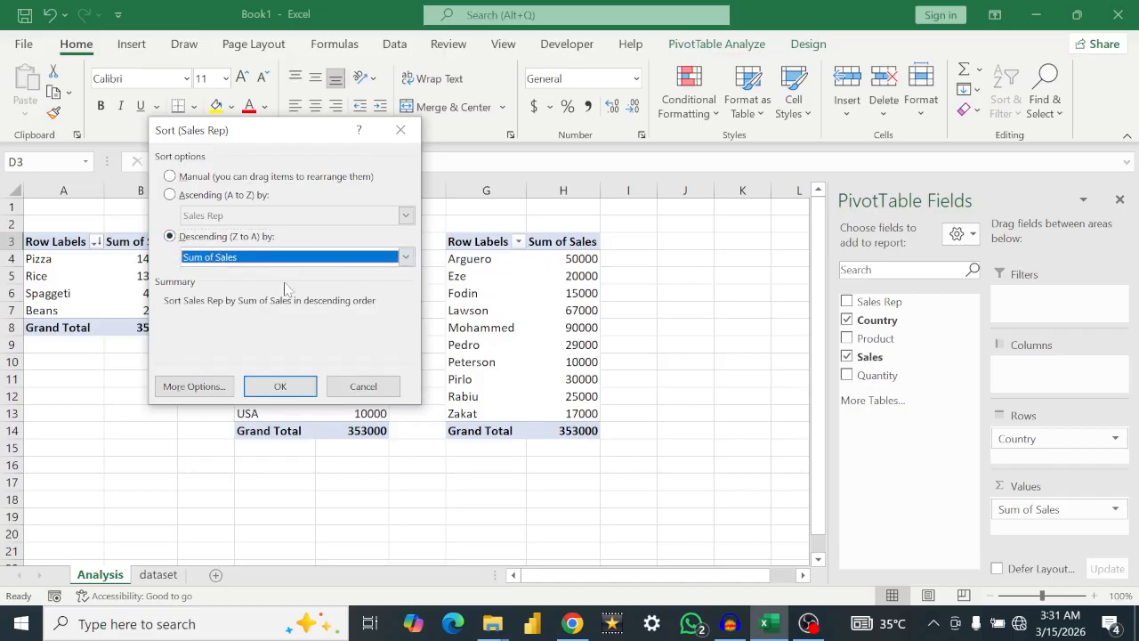
left_click(275, 386)
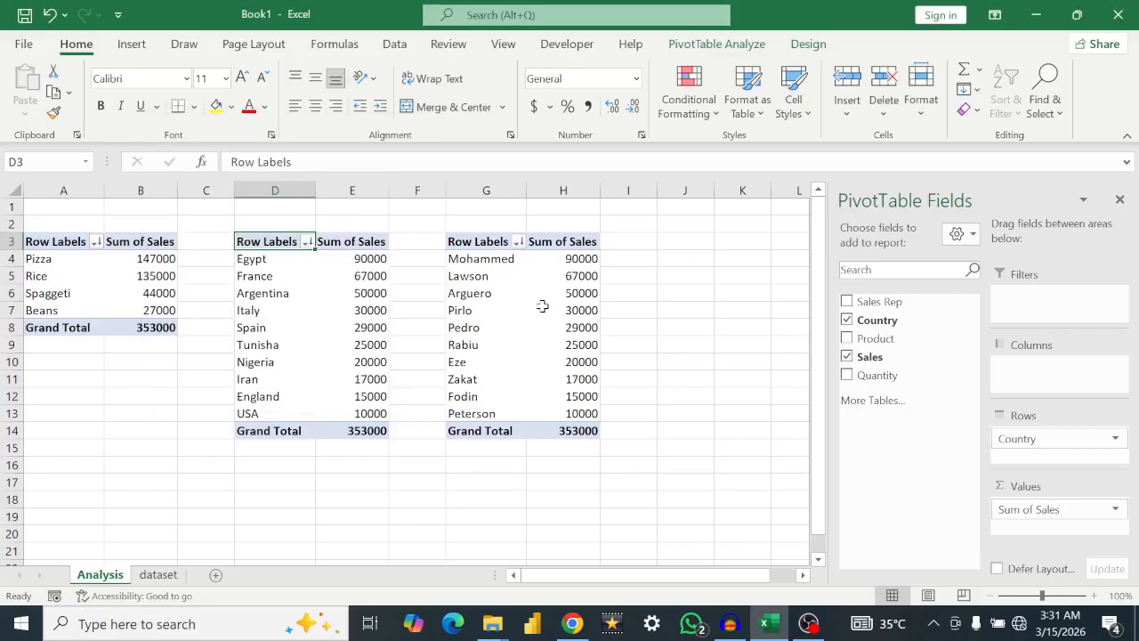